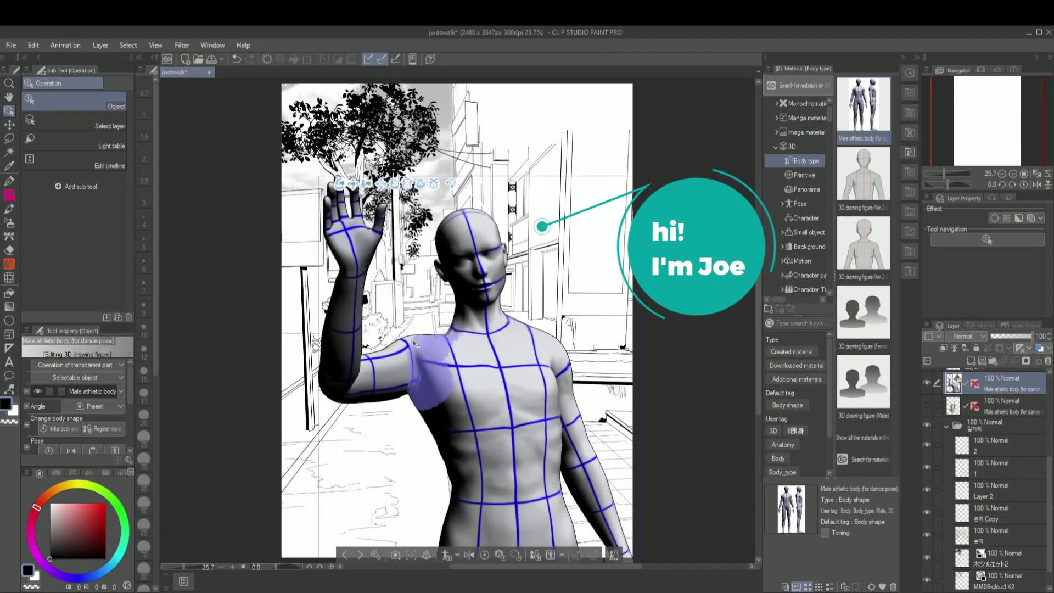
mouse_move(357, 229)
mouse_down()
mouse_move(380, 199)
mouse_move(358, 196)
mouse_move(399, 195)
mouse_move(376, 197)
mouse_move(357, 219)
mouse_up()
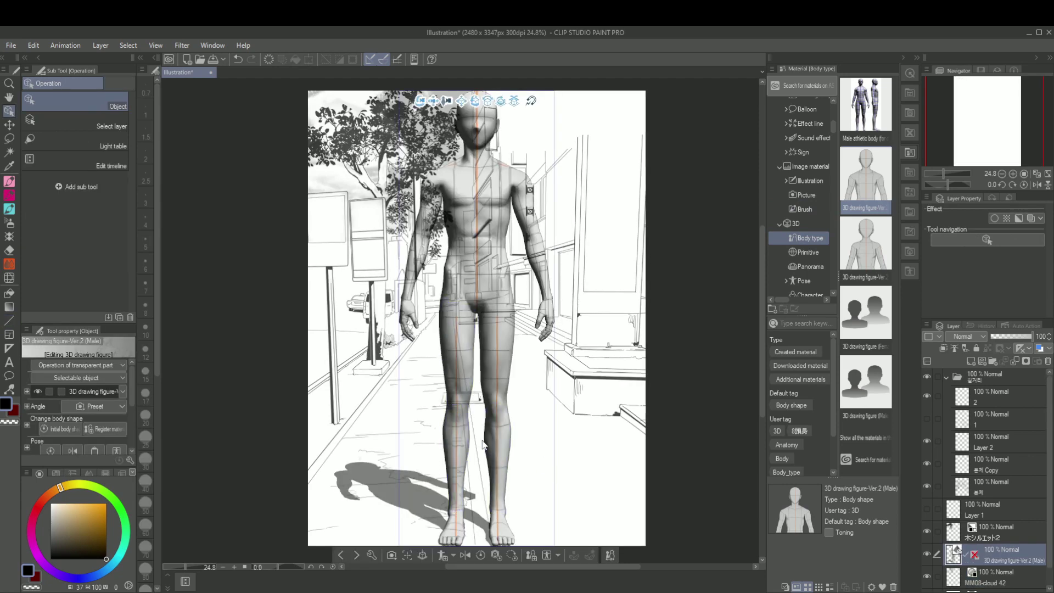
- Scale down the male 3D drawing figure and stand it farther back on the sidewalk of the street background
click(484, 357)
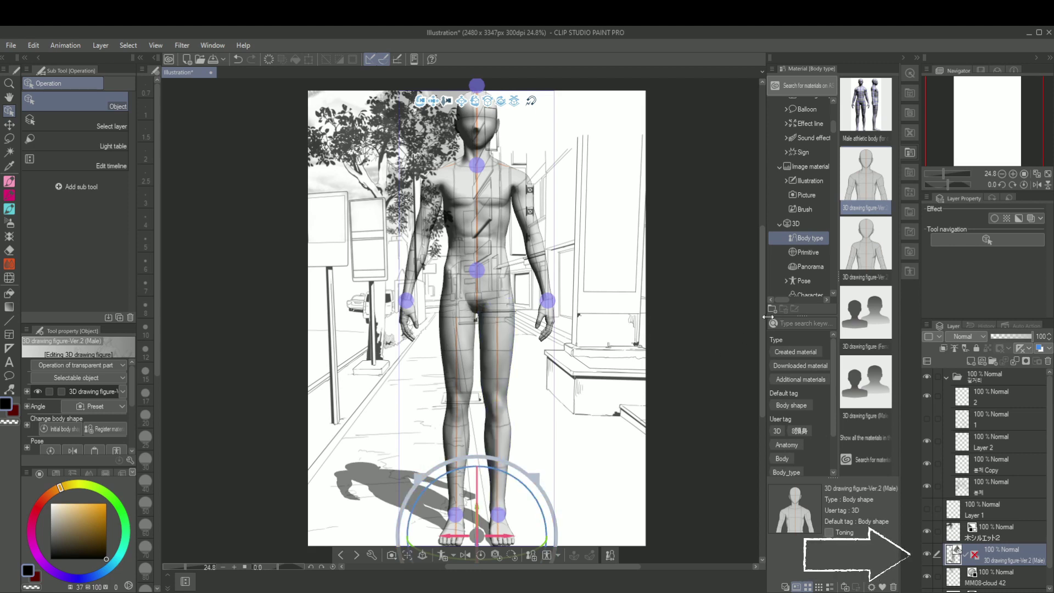
drag(761, 325, 767, 355)
scroll(710, 354, up, 2)
drag(767, 318, 764, 353)
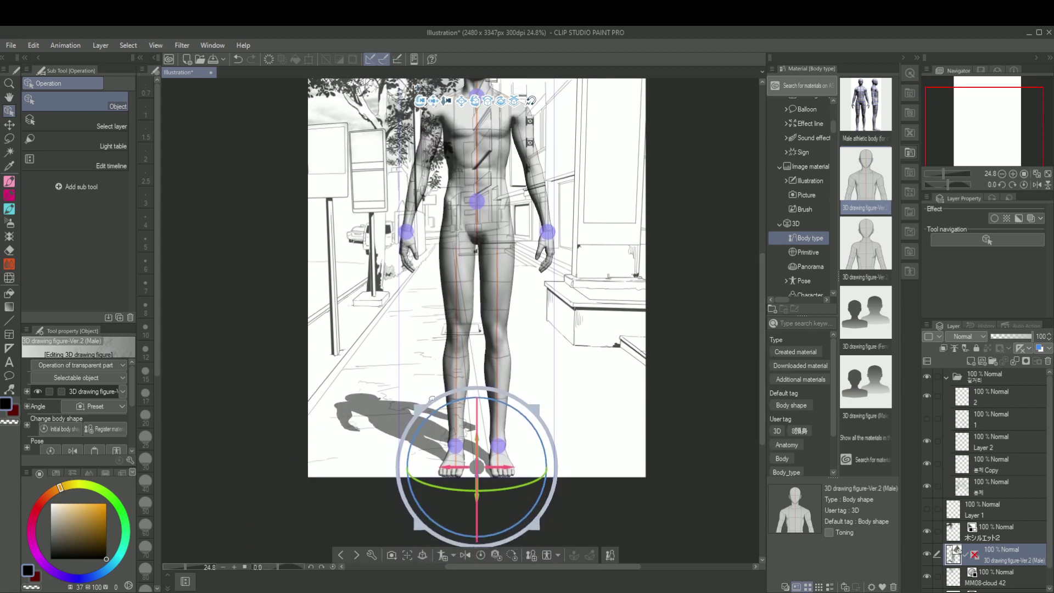
drag(422, 405, 476, 407)
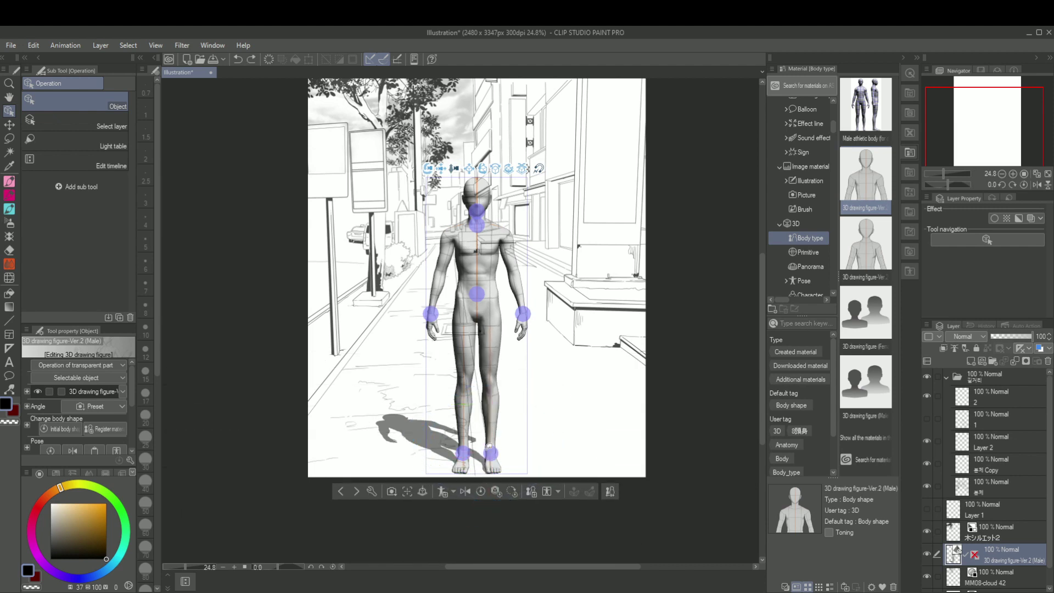
click(493, 311)
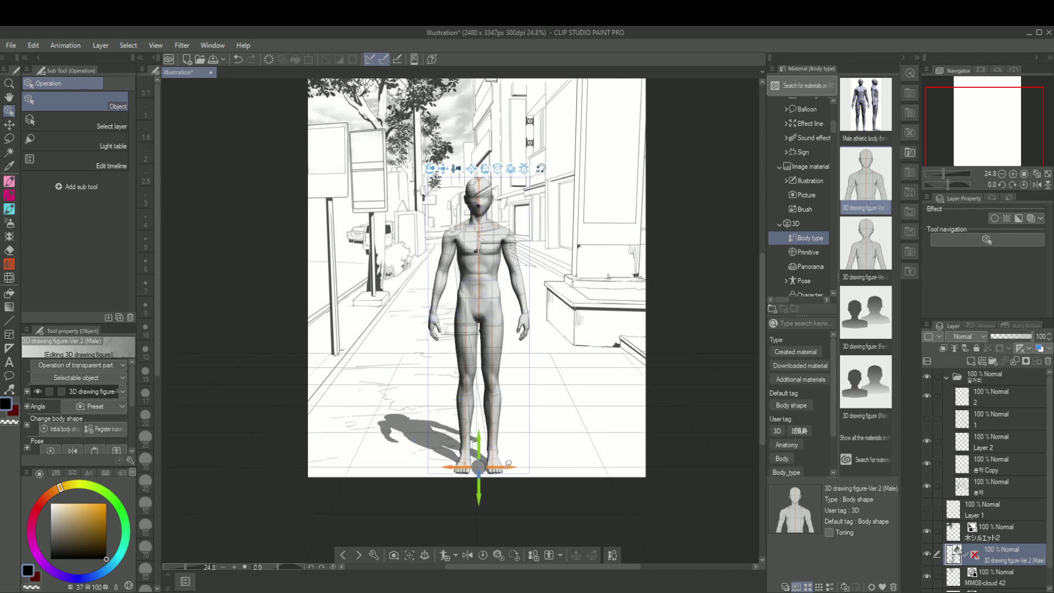
mouse_move(505, 464)
mouse_down()
mouse_move(466, 462)
mouse_move(480, 459)
mouse_move(473, 478)
mouse_move(481, 462)
mouse_move(524, 453)
mouse_move(490, 445)
mouse_move(462, 462)
mouse_move(506, 447)
mouse_move(491, 452)
mouse_up()
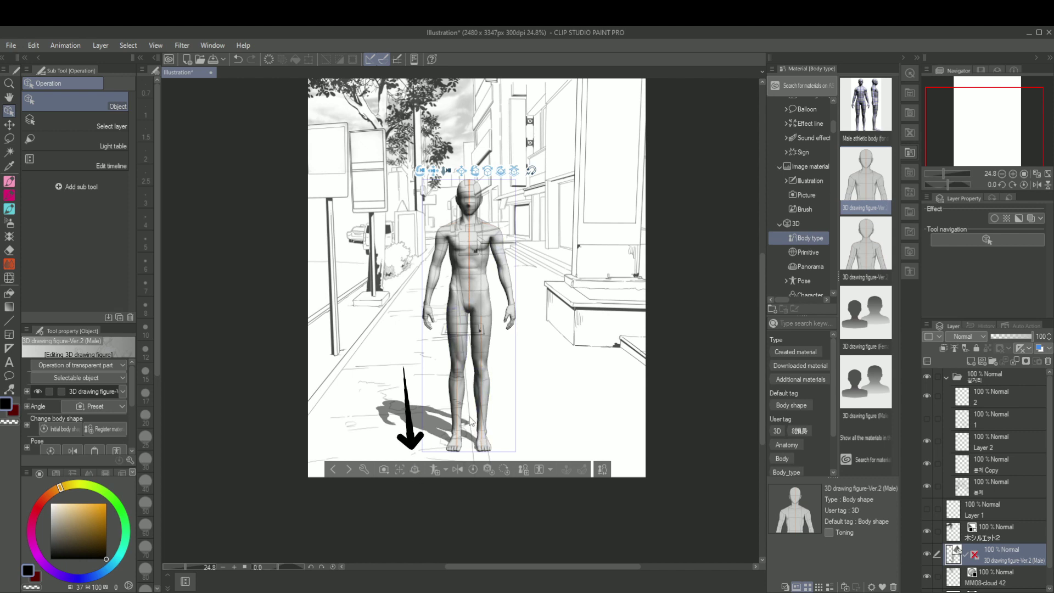
- Add the 3D drawing figure-Ver.2 (Female) to the scene beside the male figure and select it
click(864, 258)
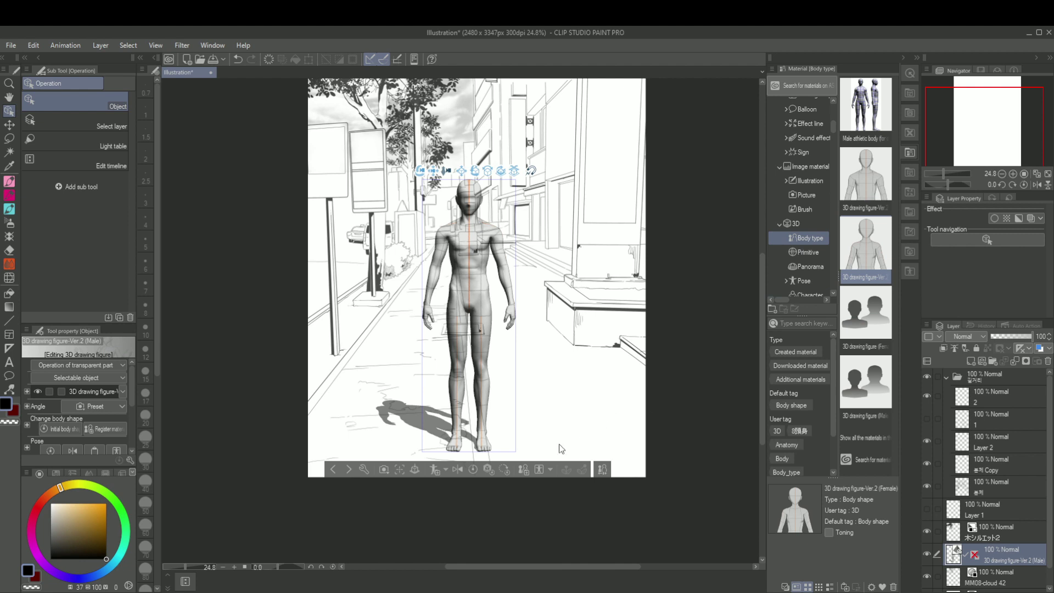
drag(576, 449, 574, 447)
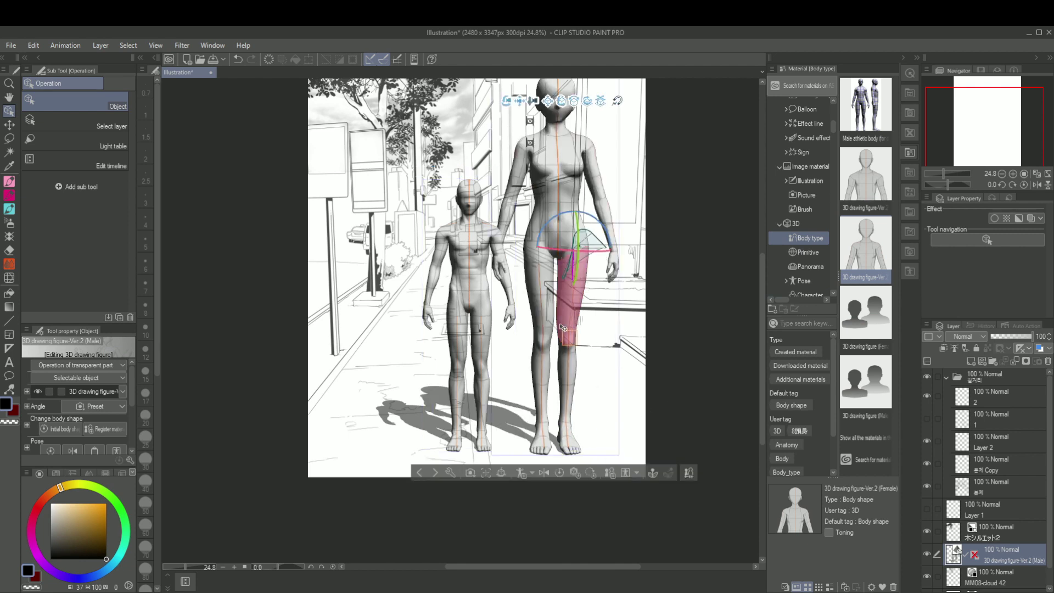
key(ctrl+z)
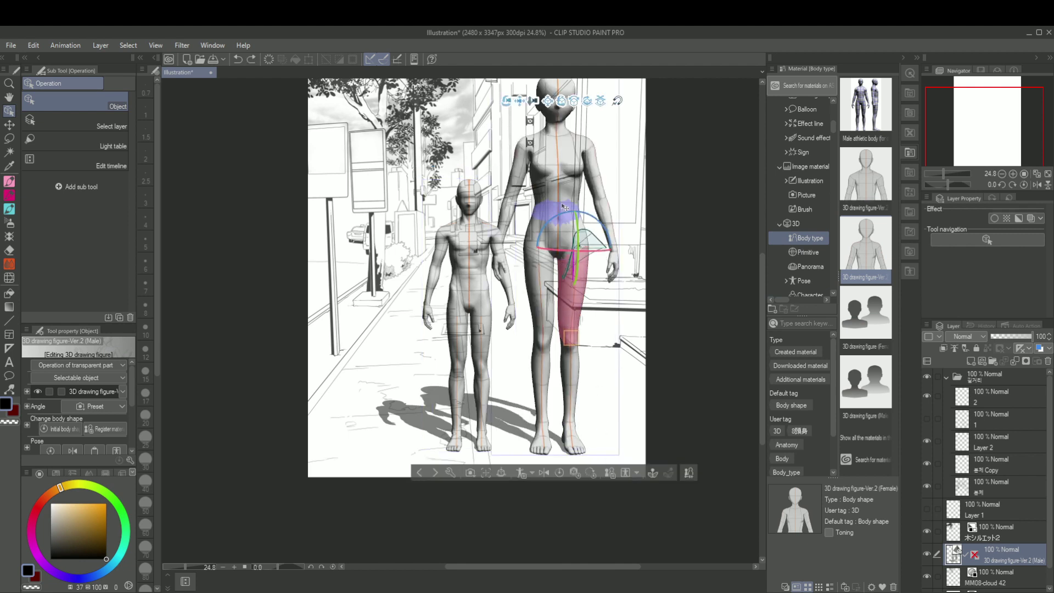
click(563, 207)
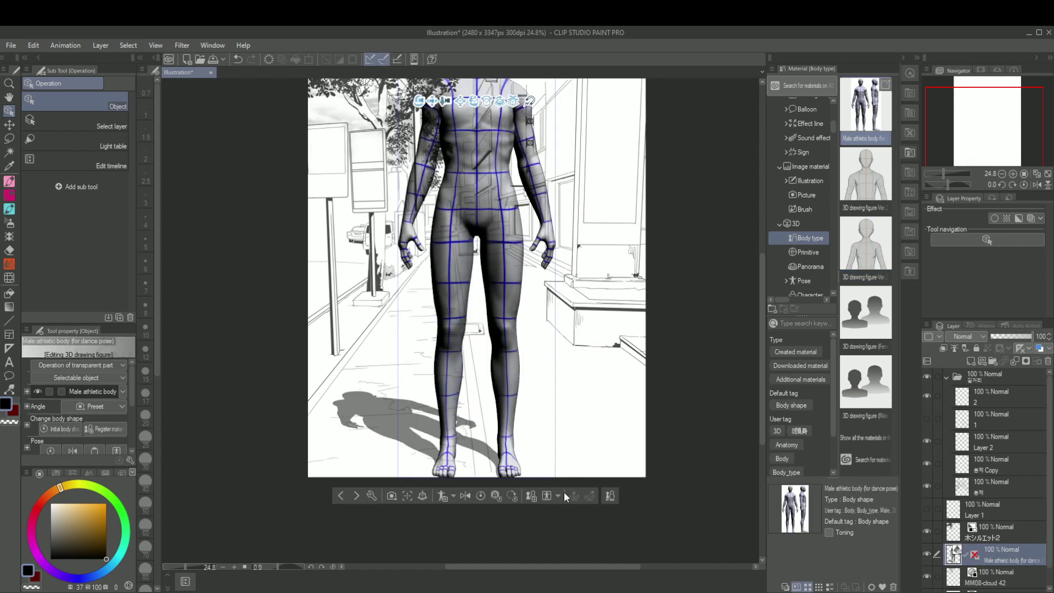
- Scale down the male athletic body figure and position it on the sidewalk to fit the background perspective
click(503, 355)
drag(532, 411, 534, 409)
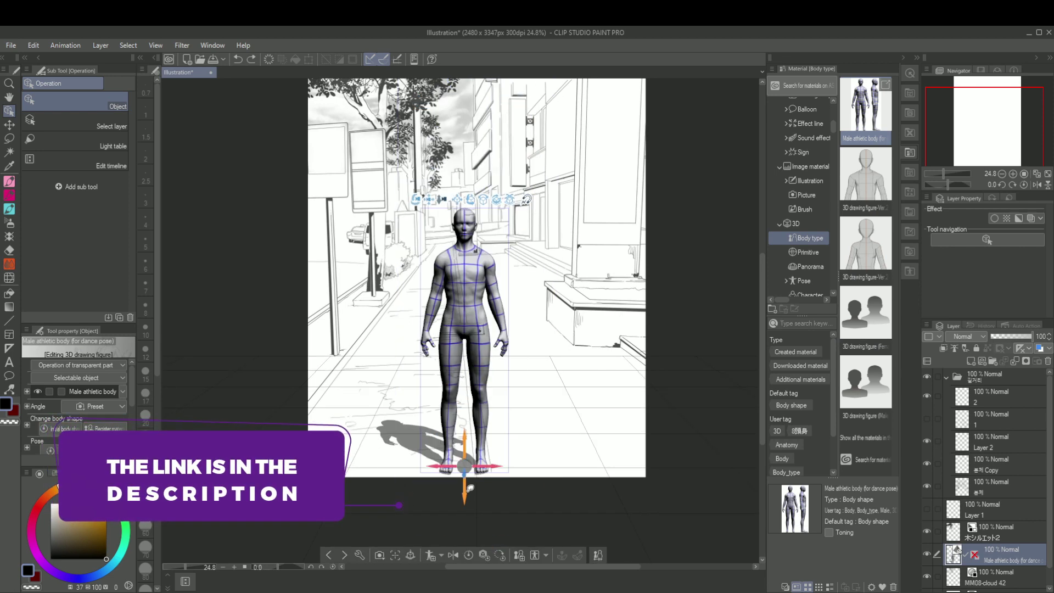
drag(464, 495, 464, 498)
key(ctrl+z)
mouse_move(442, 203)
mouse_down()
mouse_move(453, 155)
mouse_move(453, 220)
mouse_move(461, 155)
mouse_move(464, 206)
mouse_move(465, 193)
mouse_move(444, 205)
mouse_up()
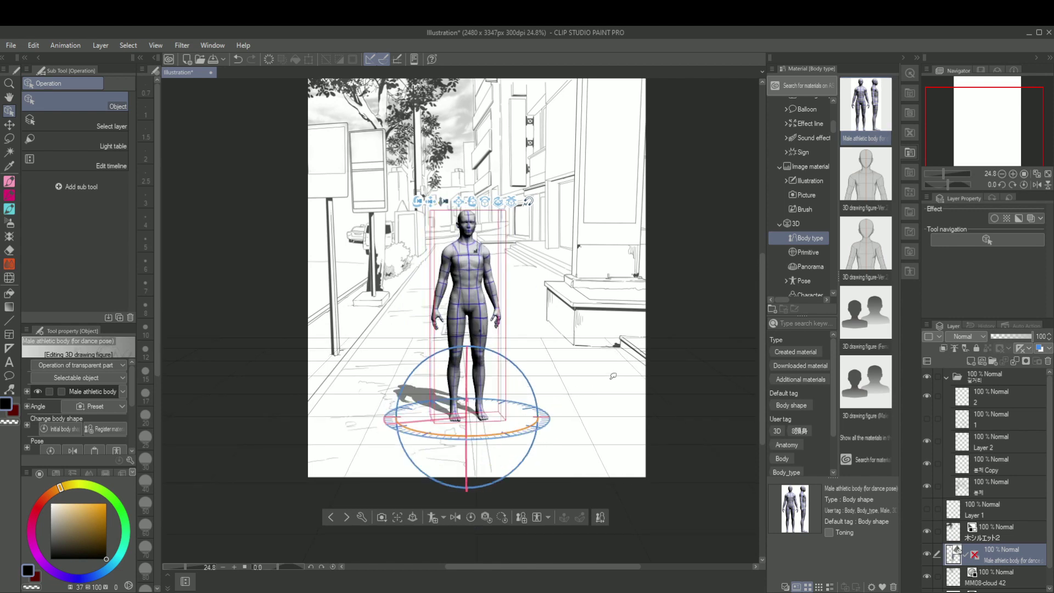
- Try to rotate the athletic figure about its vertical axis to face sideways
drag(613, 376, 716, 330)
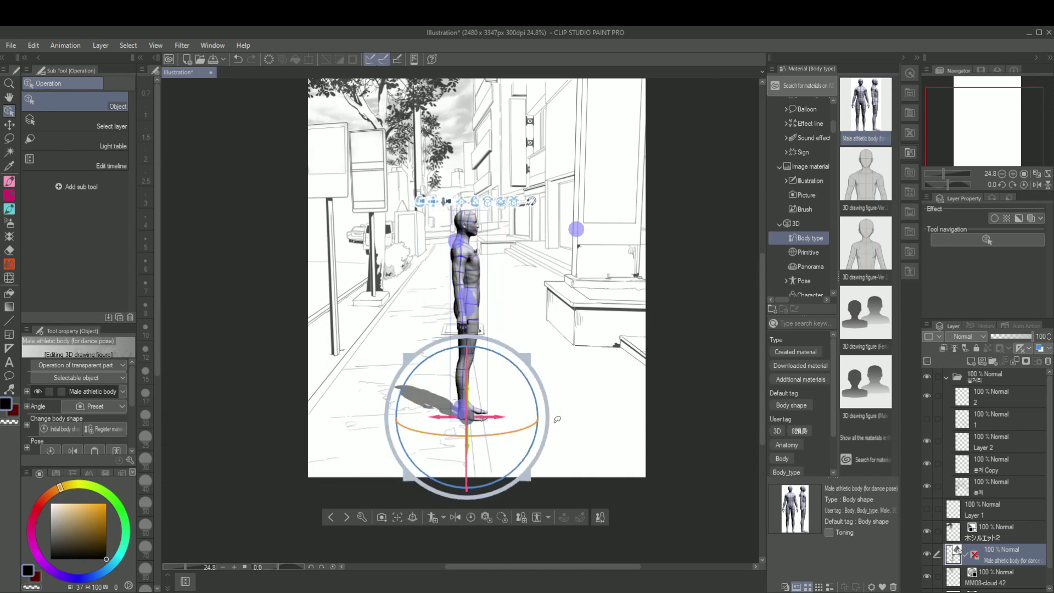
drag(562, 417, 603, 406)
key(ctrl+z)
key(ctrl+z)
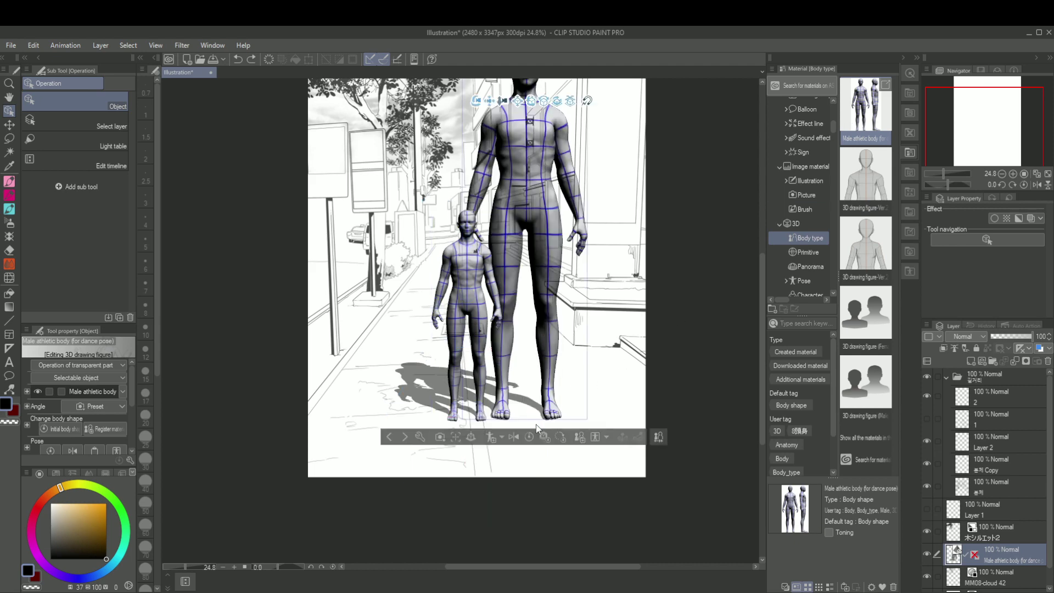
- Scale the second athletic figure down to match the first one and stand the two side by side
click(550, 253)
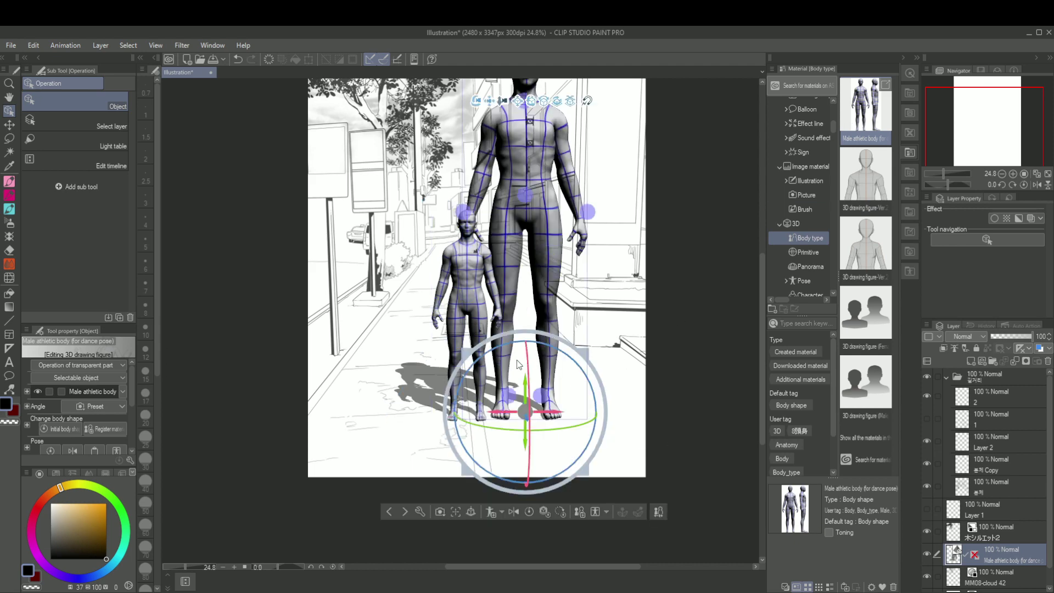
drag(473, 349, 495, 386)
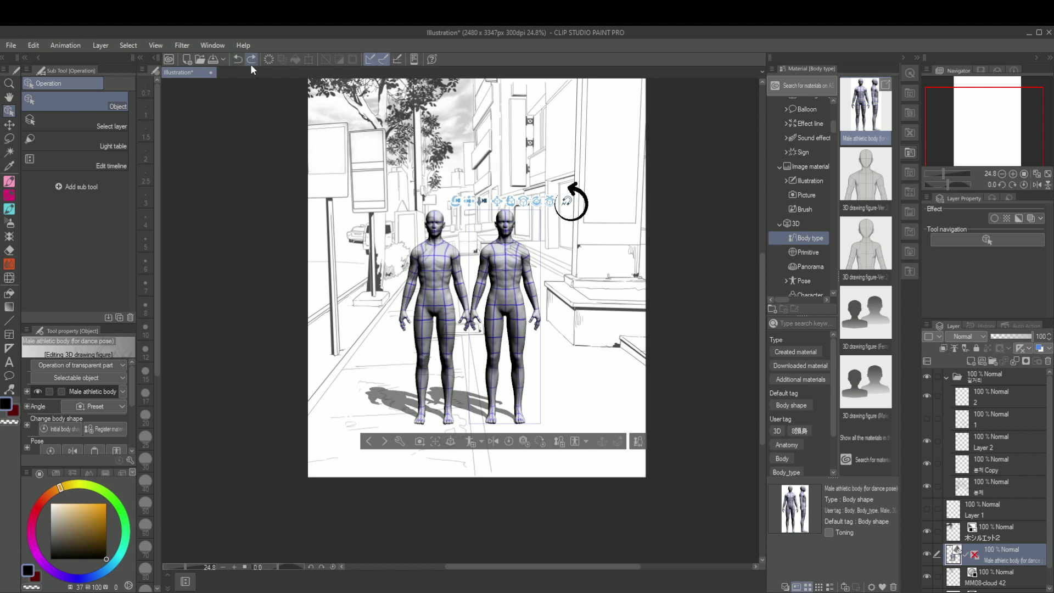
- Redo and undo the latest adjustments of the second athletic figure
click(251, 59)
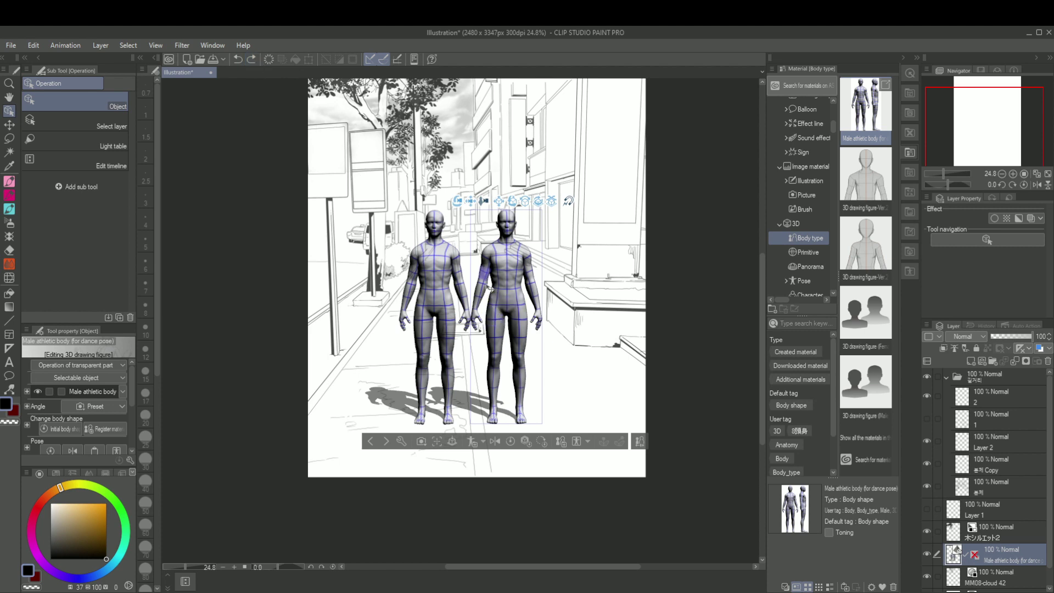
key(ctrl+y)
key(ctrl+y)
drag(499, 318, 500, 320)
key(ctrl+z)
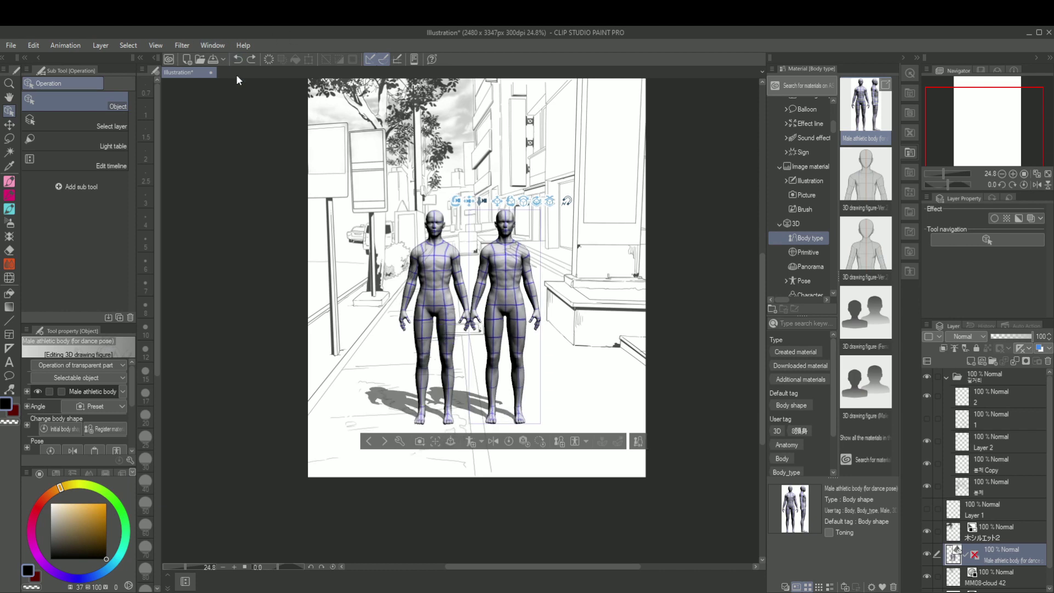
- Open the detailed 3D drawing figure settings and vary the first figure's full-body shape between muscular and slim
scroll(99, 406, down, 1)
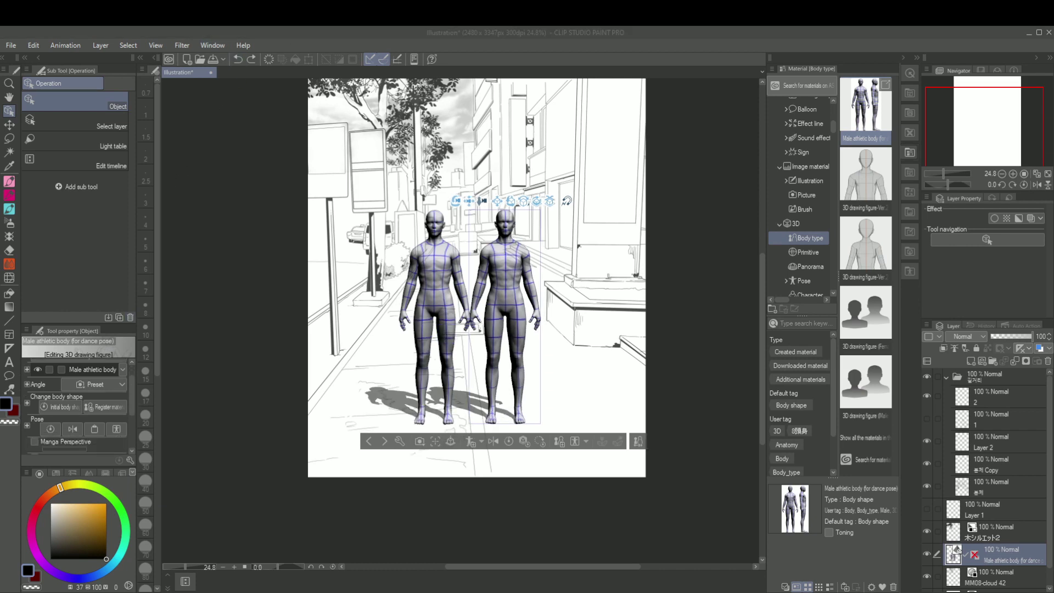
scroll(77, 406, up, 2)
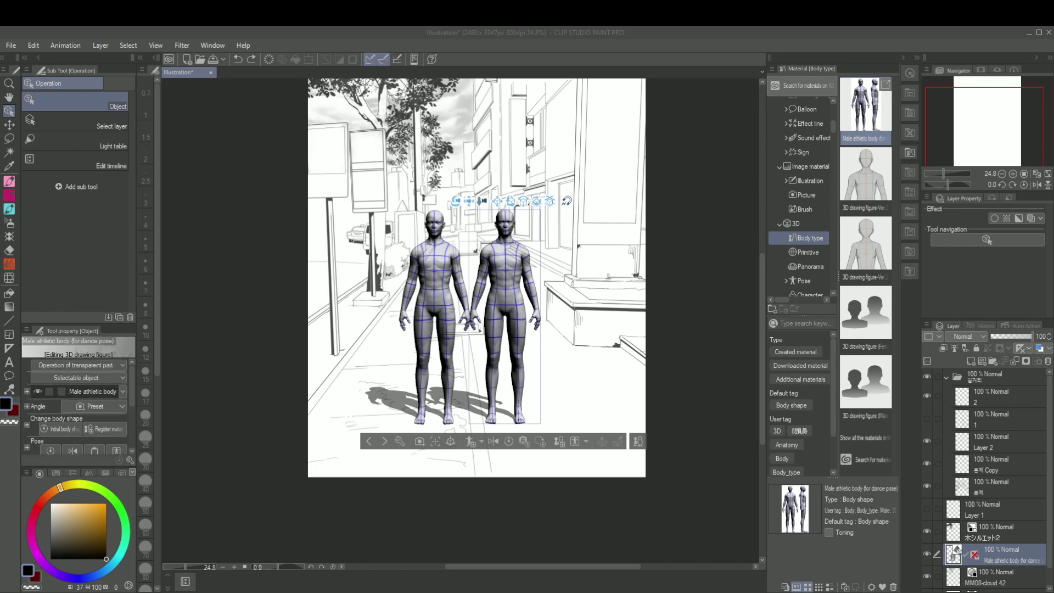
click(638, 441)
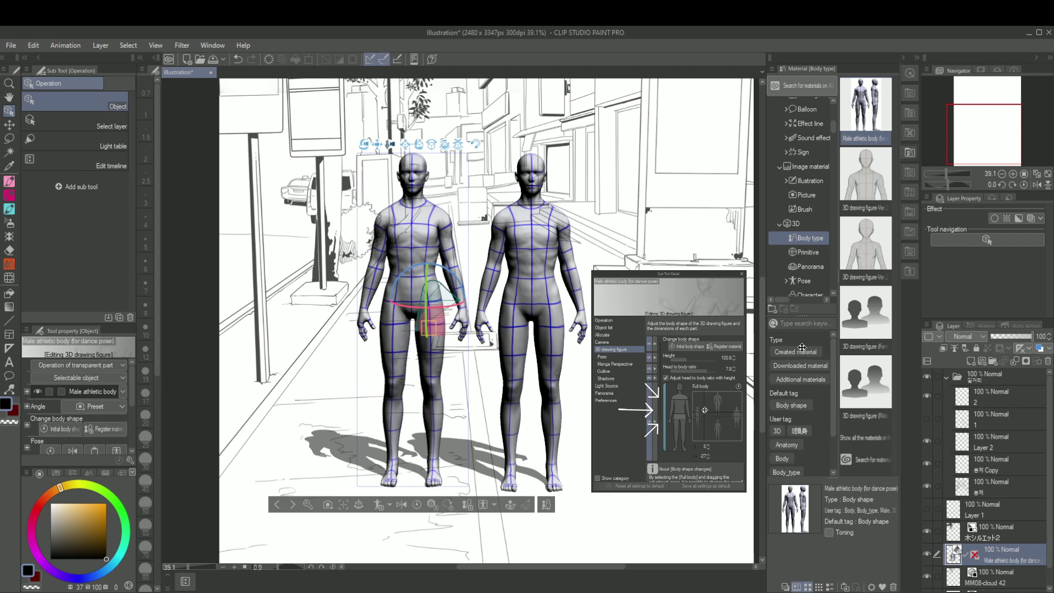
drag(704, 410, 699, 398)
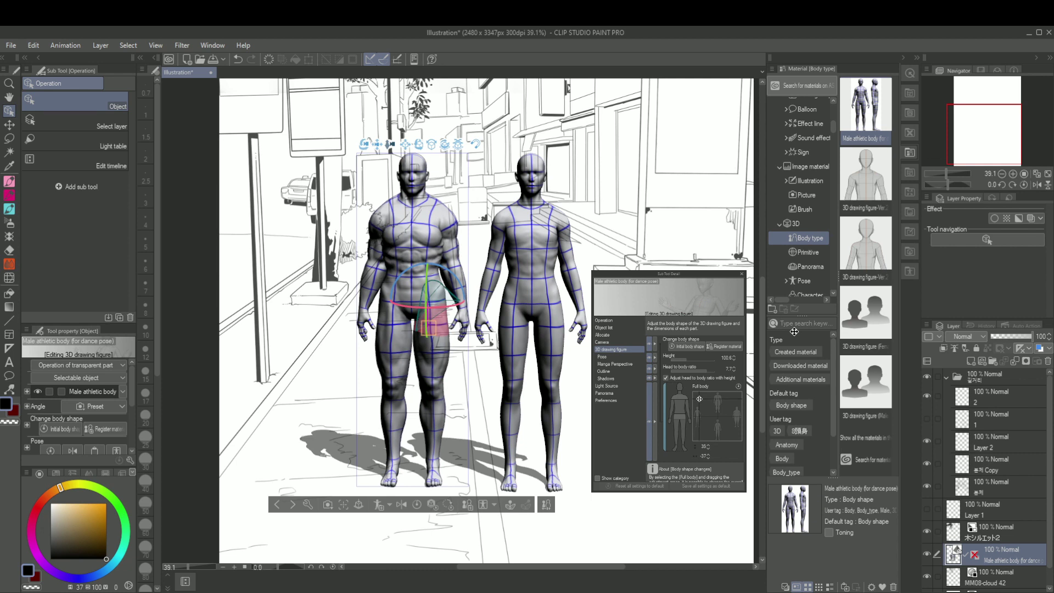
drag(699, 398, 694, 441)
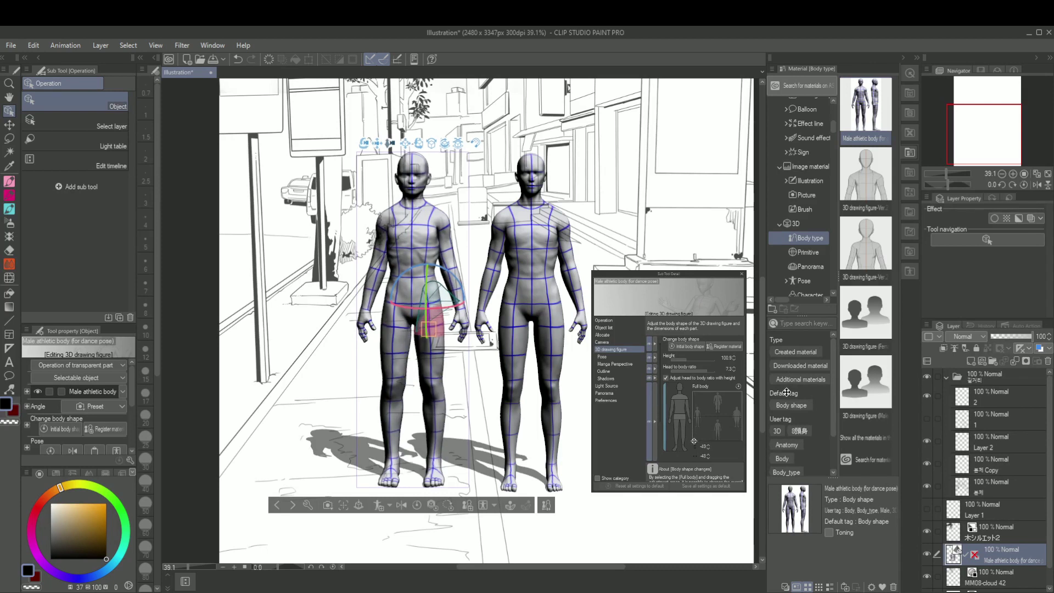
mouse_move(786, 392)
mouse_down()
mouse_move(858, 322)
mouse_move(846, 386)
mouse_move(863, 386)
mouse_move(852, 361)
mouse_move(820, 341)
mouse_move(822, 379)
mouse_move(806, 332)
mouse_up()
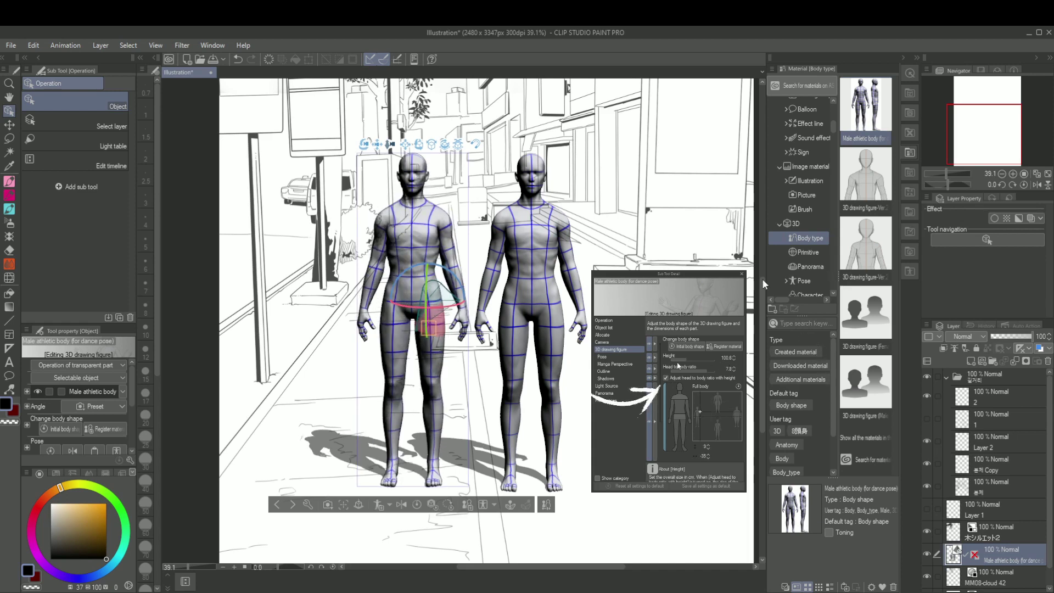
- Reduce the second figure's height and fine-tune it to stand slightly taller than the first figure
drag(767, 273, 780, 276)
key(ctrl+z)
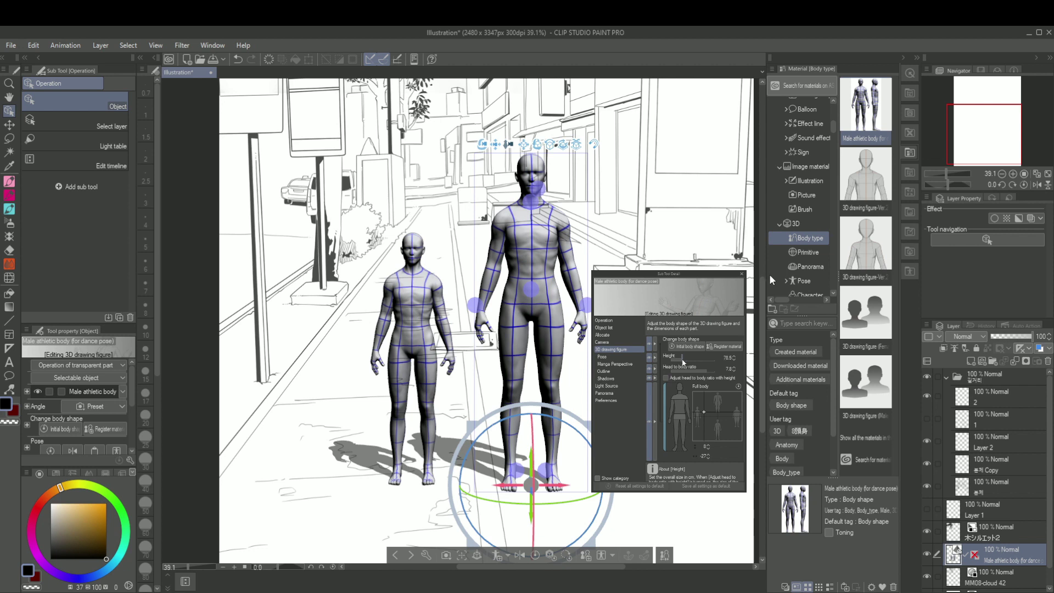
drag(685, 360, 682, 360)
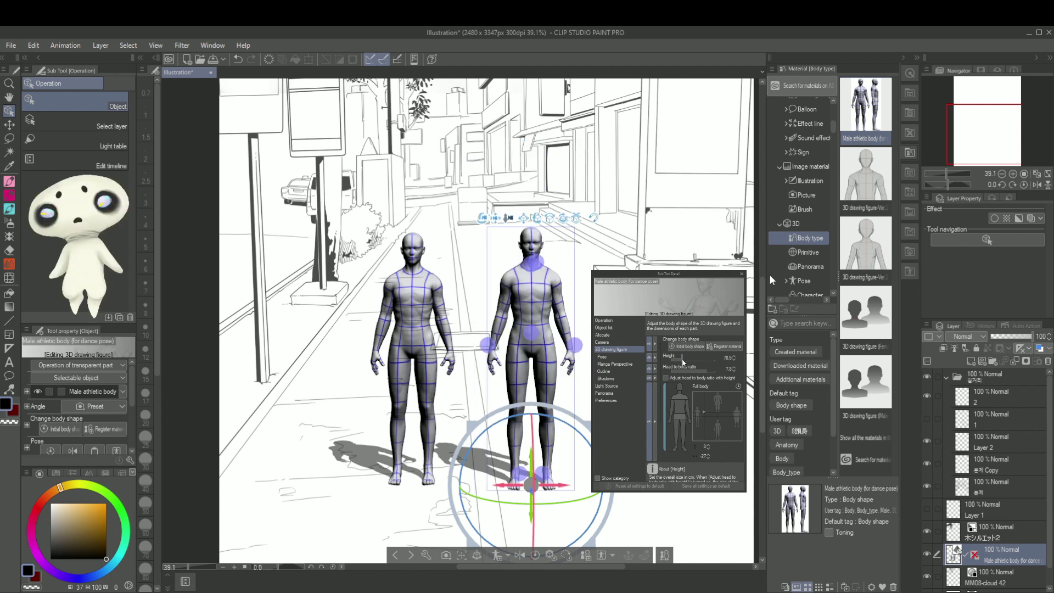
click(734, 357)
click(733, 357)
click(734, 358)
click(734, 358)
click(735, 358)
click(734, 358)
click(735, 358)
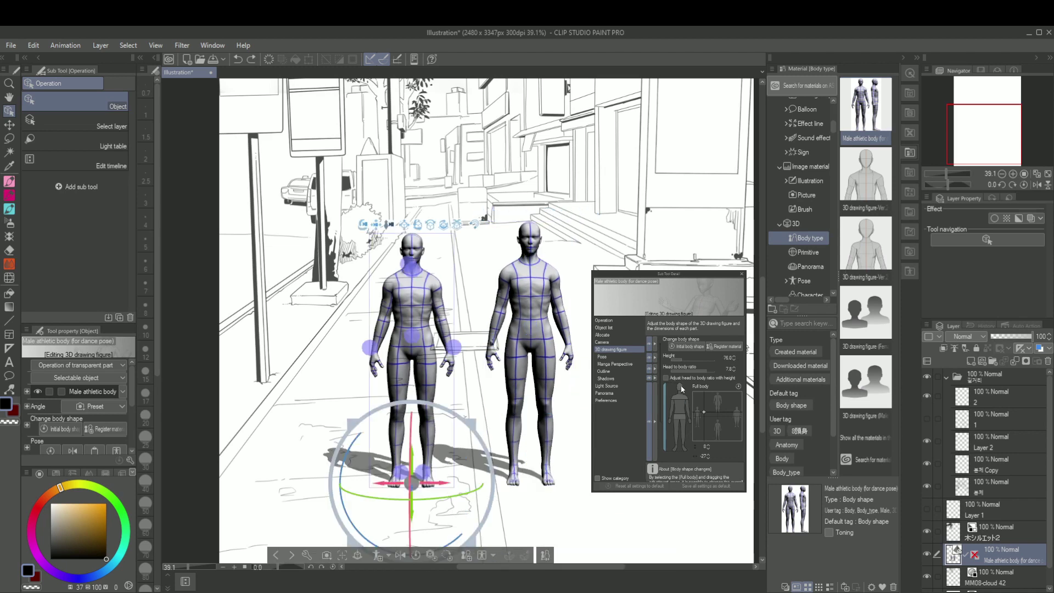
- Adjust the head and torso proportions of the shorter athletic figure
click(680, 387)
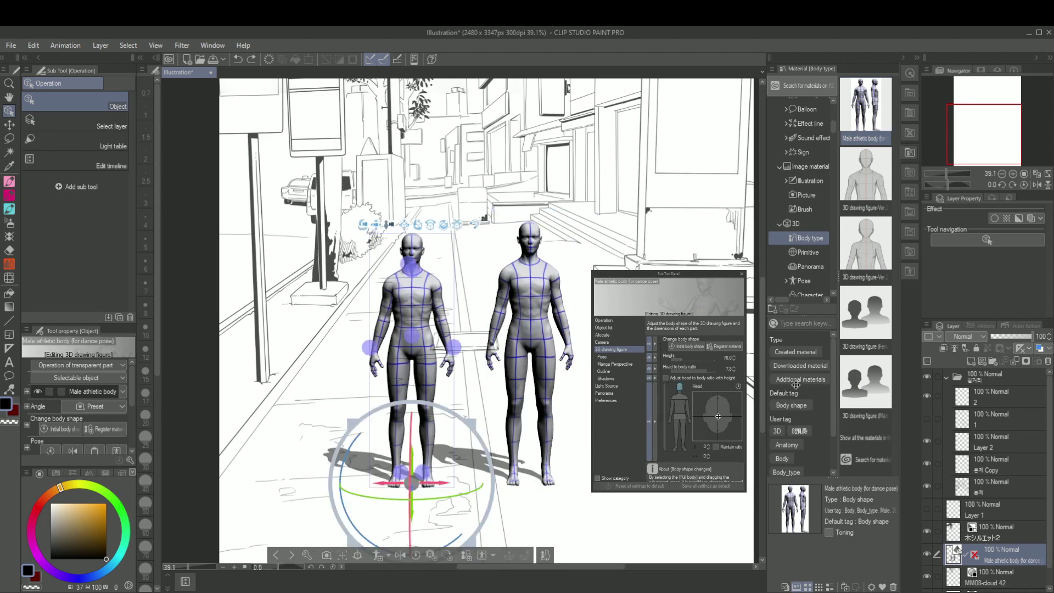
drag(796, 385, 792, 382)
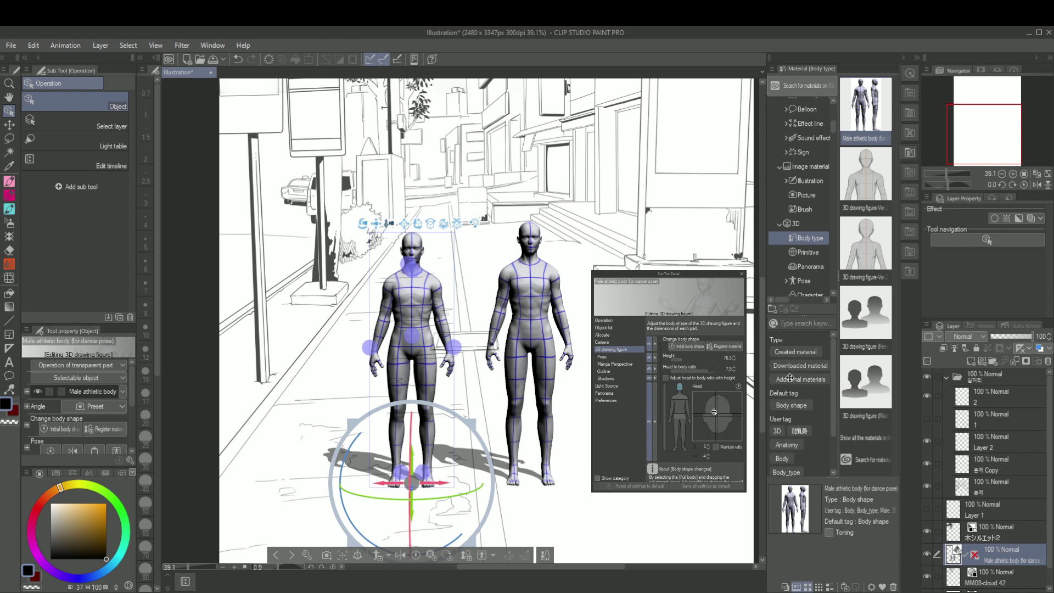
click(680, 406)
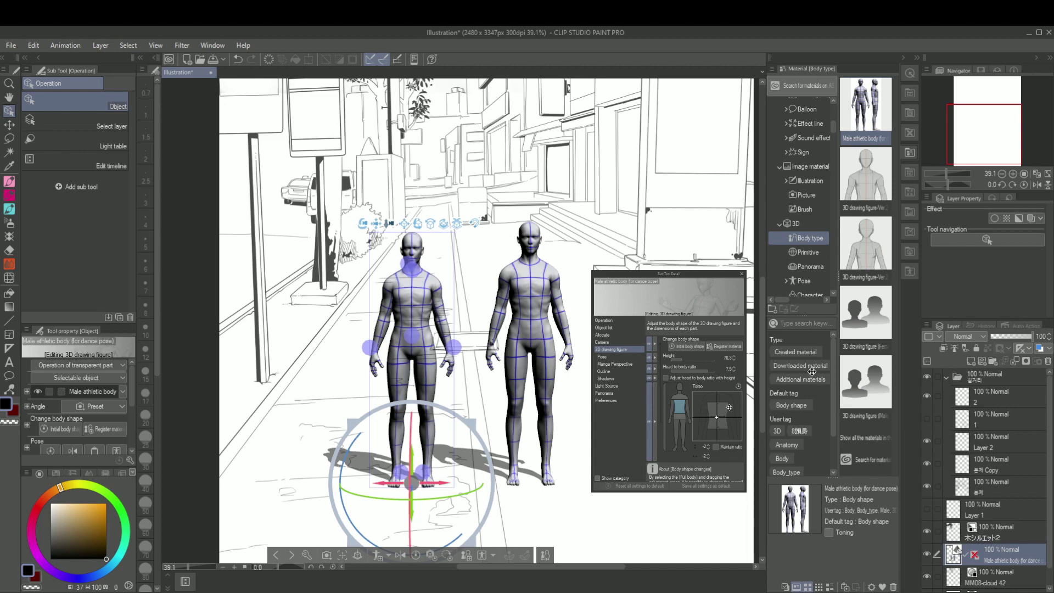
drag(727, 413, 713, 417)
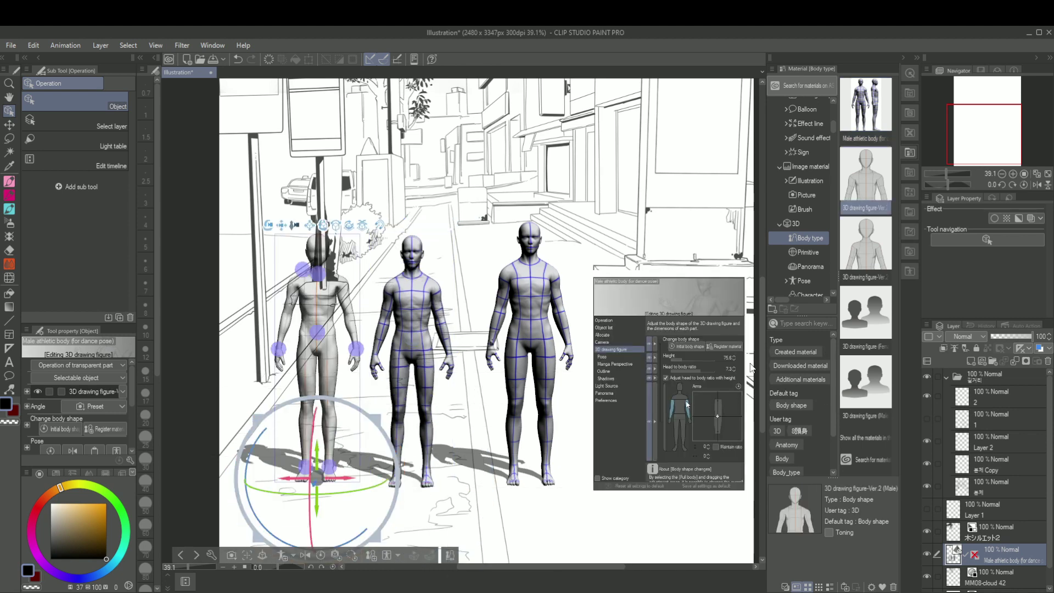
- Vary the shoulder width of the male drawing figure standing beside the two athletic figures
click(679, 396)
drag(718, 417, 717, 416)
drag(794, 383, 799, 385)
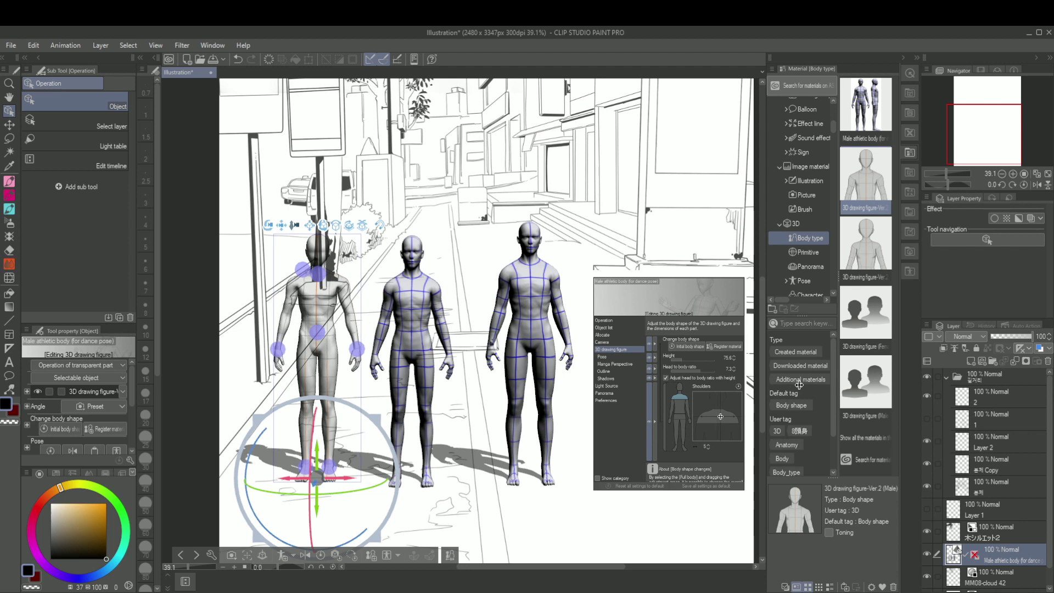
drag(720, 415, 718, 416)
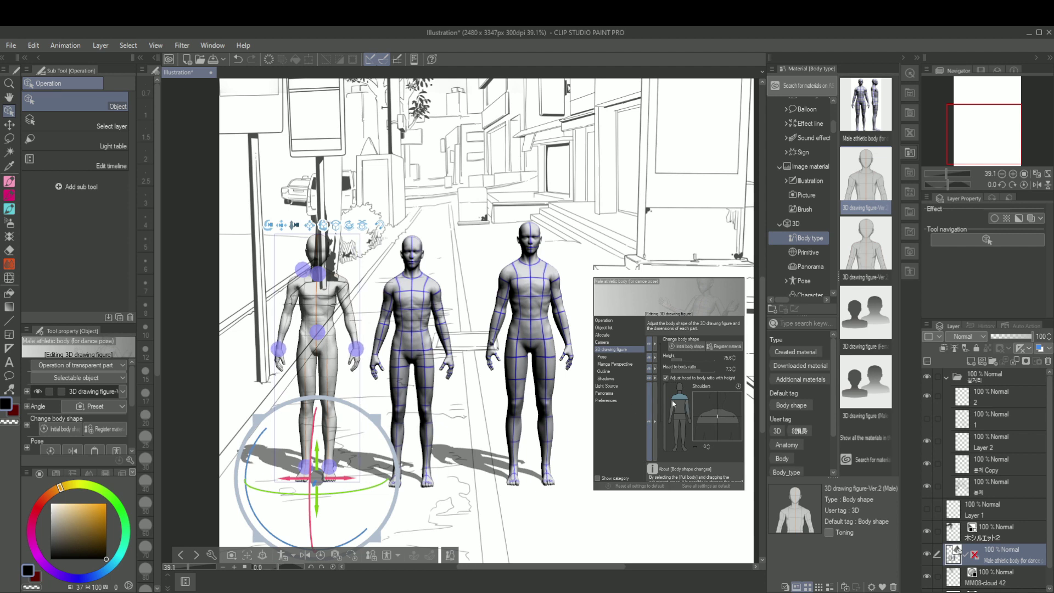
- Adjust the midsection of the male drawing figure and the leg proportions of the taller athletic figure
click(680, 417)
drag(795, 387, 802, 386)
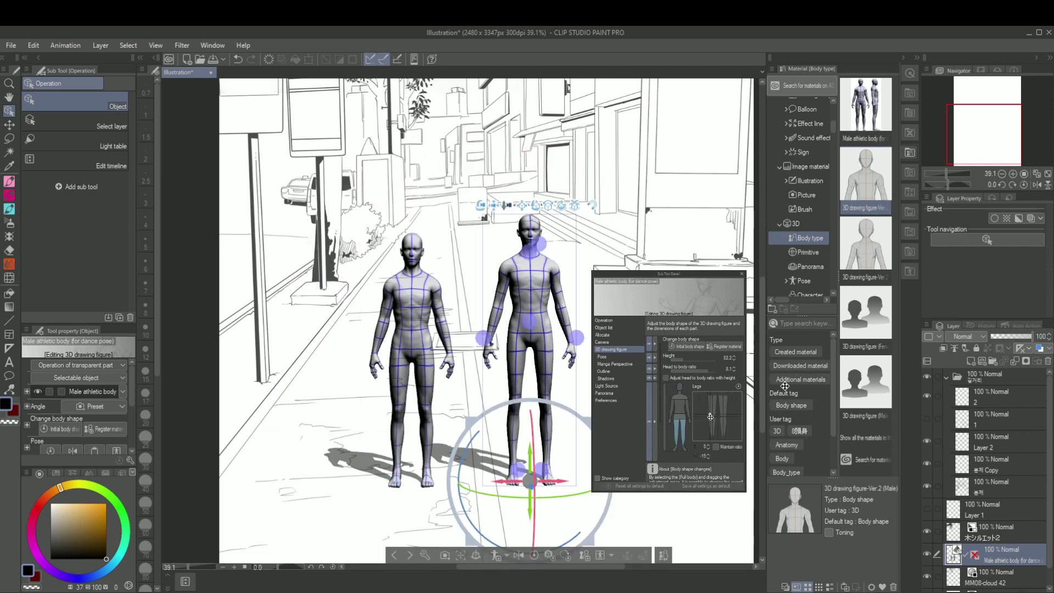
drag(784, 386, 794, 380)
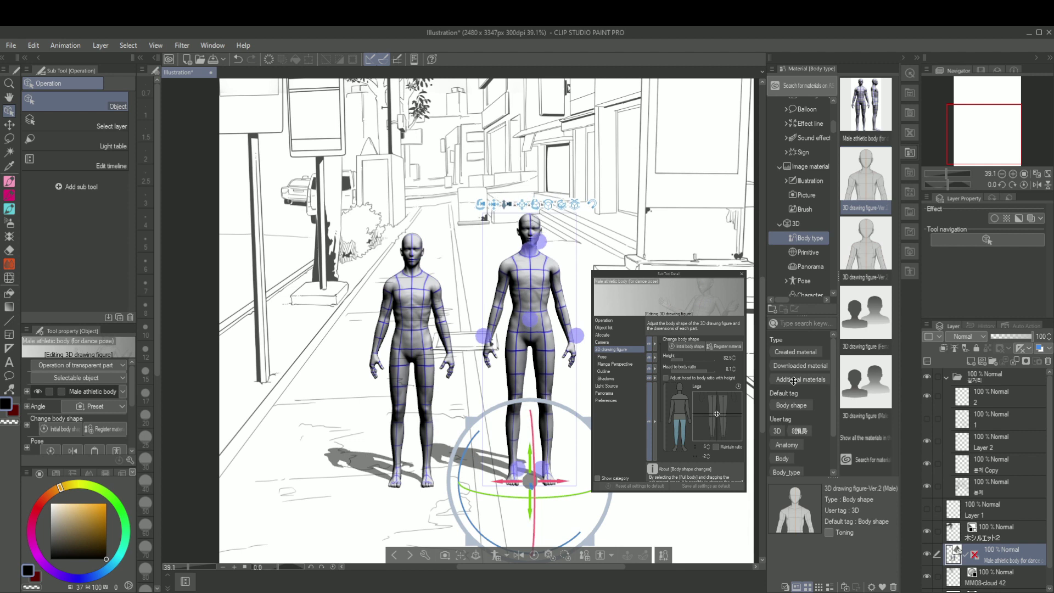
- Refine the taller figure's leg shape and adjust the shorter figure's head proportions
drag(793, 382, 793, 384)
click(424, 290)
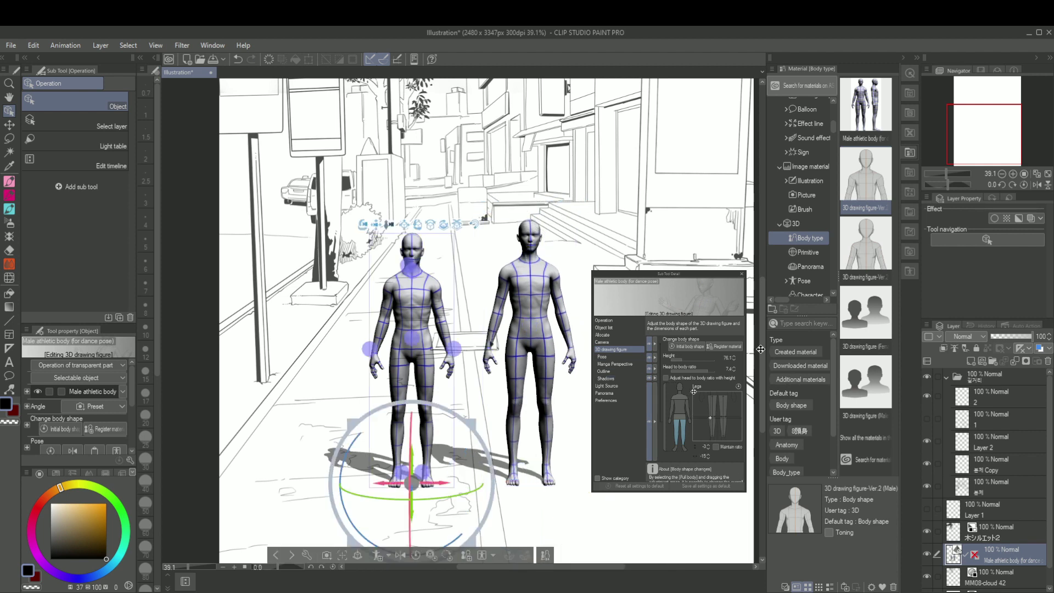
click(681, 389)
drag(794, 384, 787, 381)
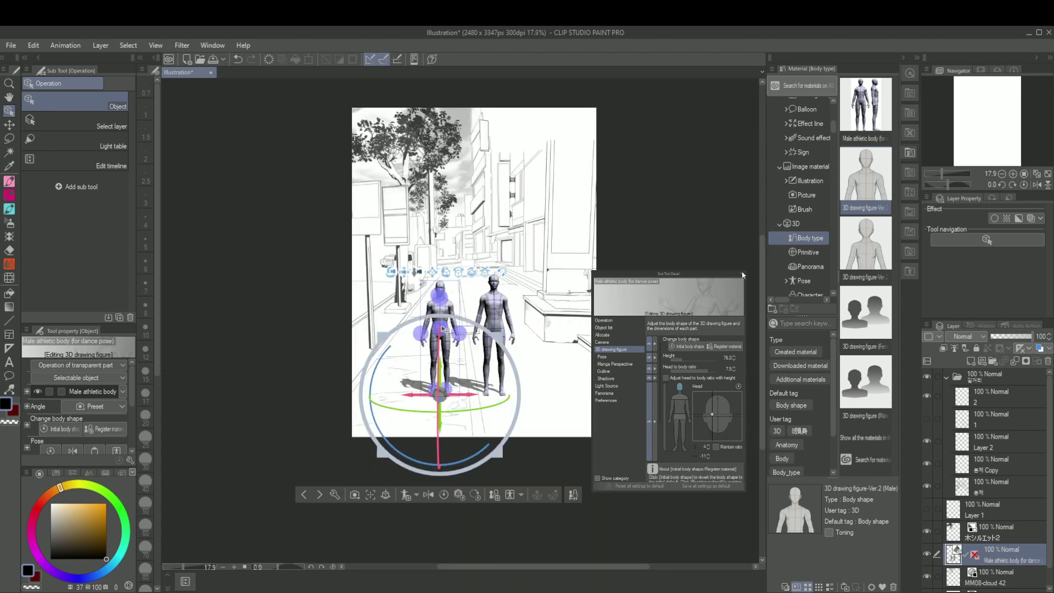
- Scale up both athletic figures, keeping the second slightly taller, and adjust the camera framing so they stand nearer in the street
drag(385, 331, 379, 276)
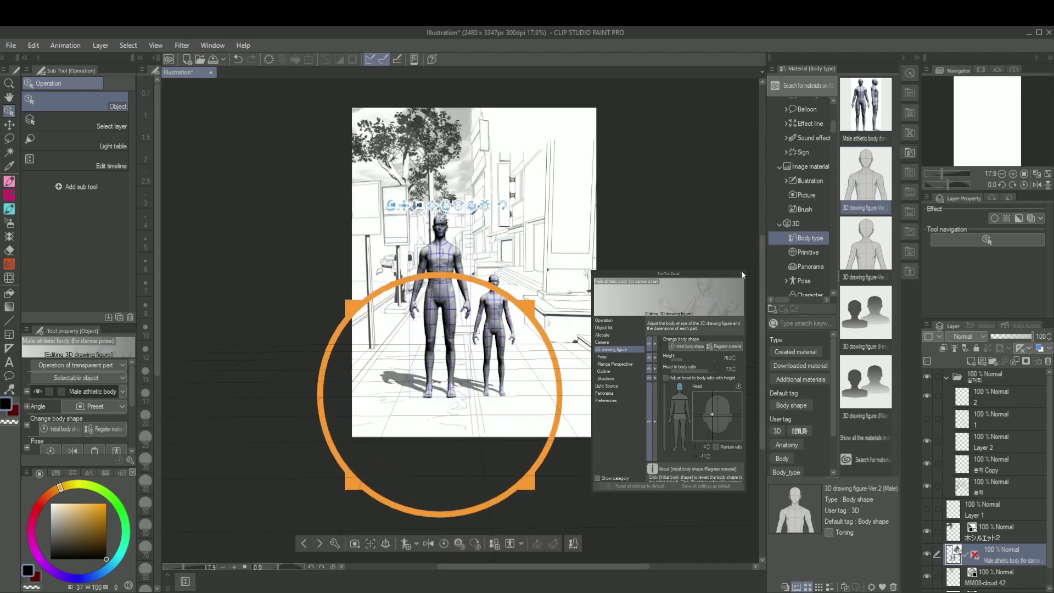
click(499, 322)
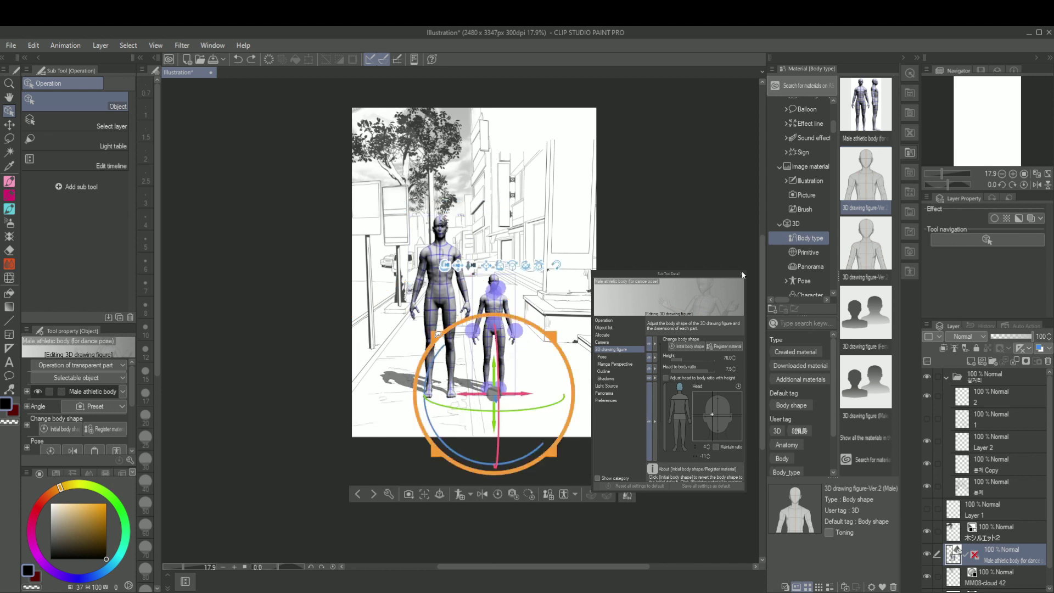
drag(437, 334, 424, 293)
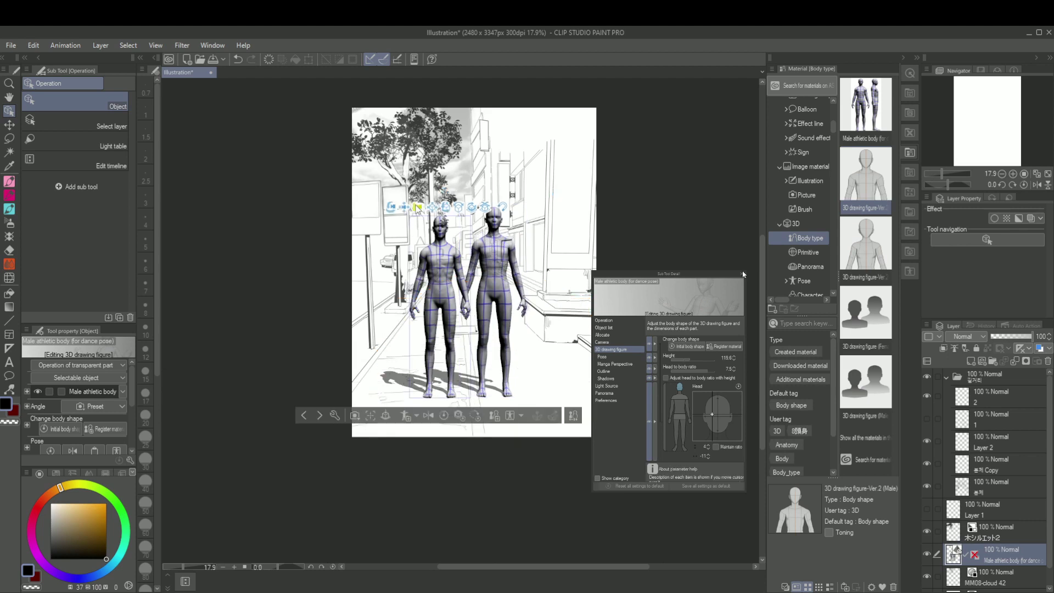
drag(417, 207, 415, 229)
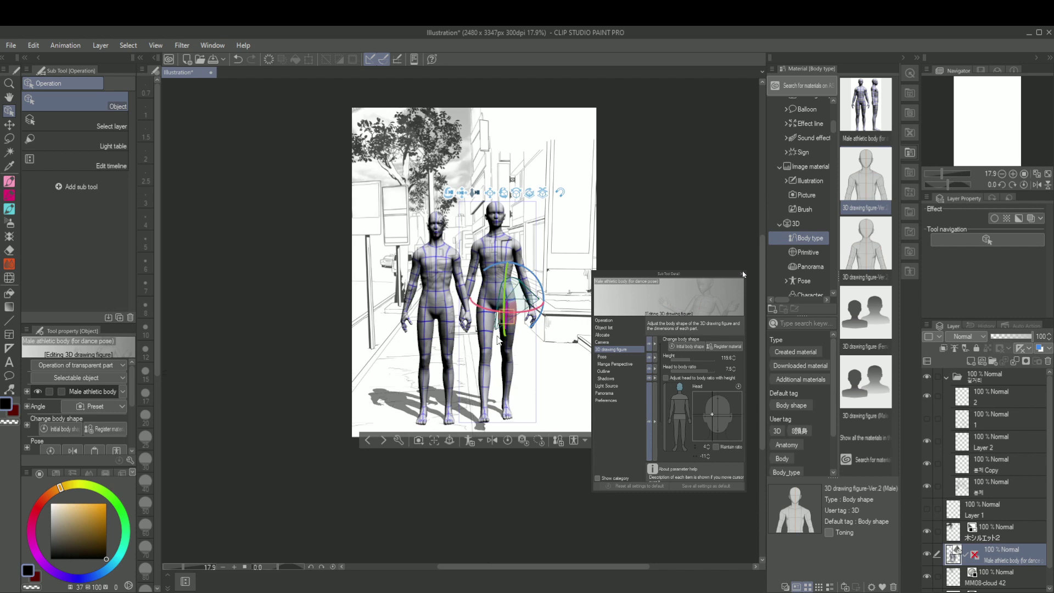
- Rotate the taller figure's thigh at the hip to set its legs in a walking stride
click(493, 324)
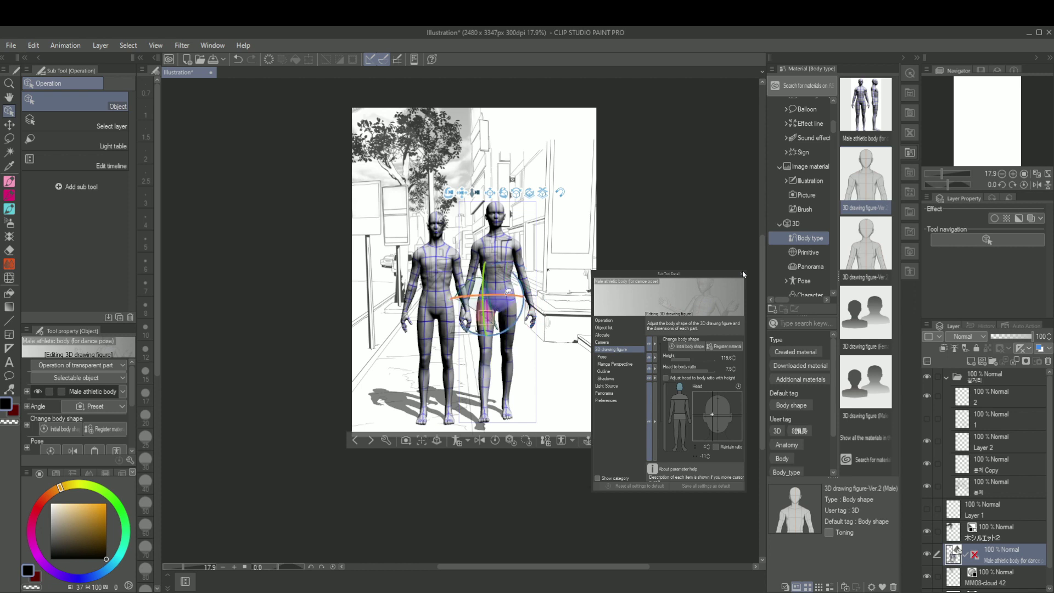
drag(508, 290, 489, 292)
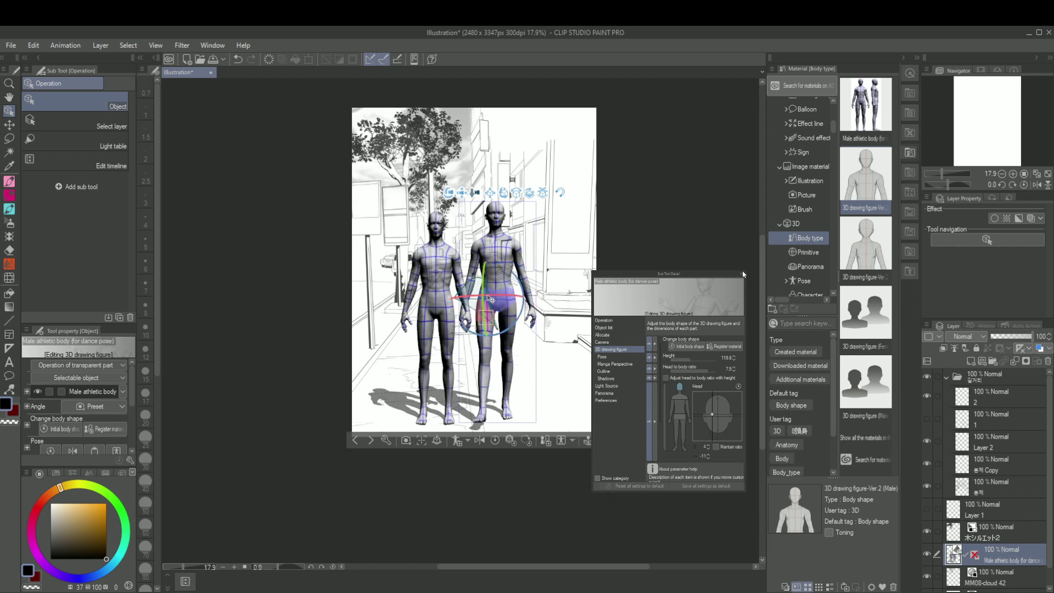
click(516, 302)
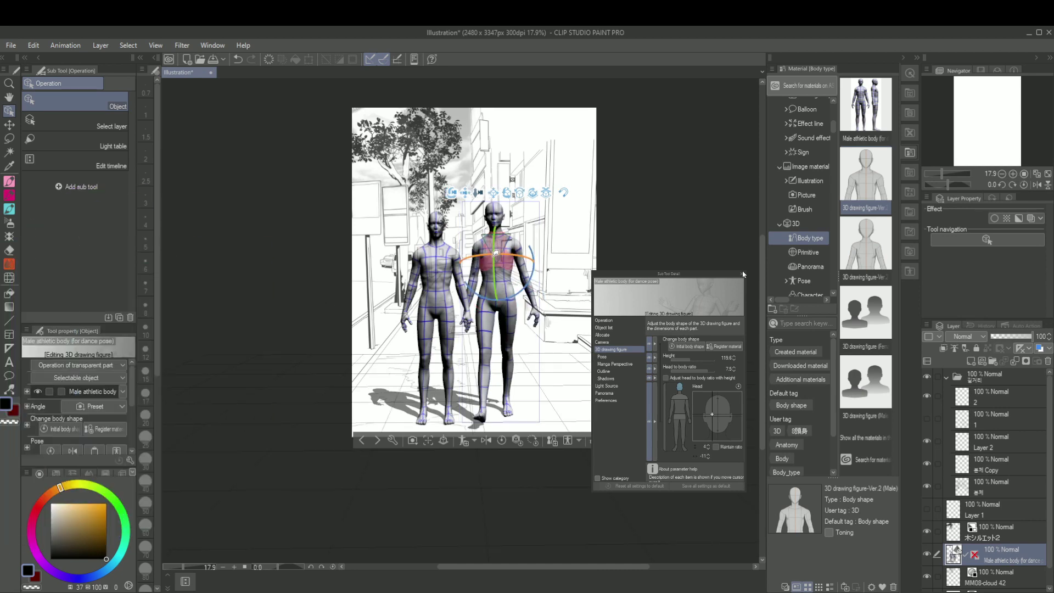
- Undo the last joint rotation and adjust the tilt and twist of the taller figure's waist and chest
key(ctrl+z)
click(499, 270)
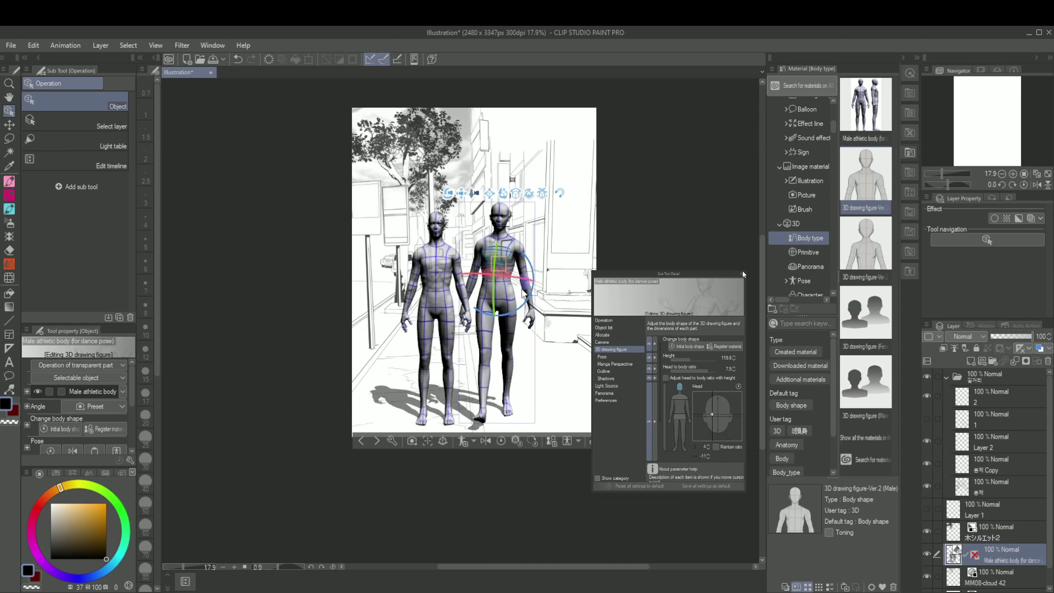
click(506, 254)
drag(534, 244, 497, 265)
click(507, 279)
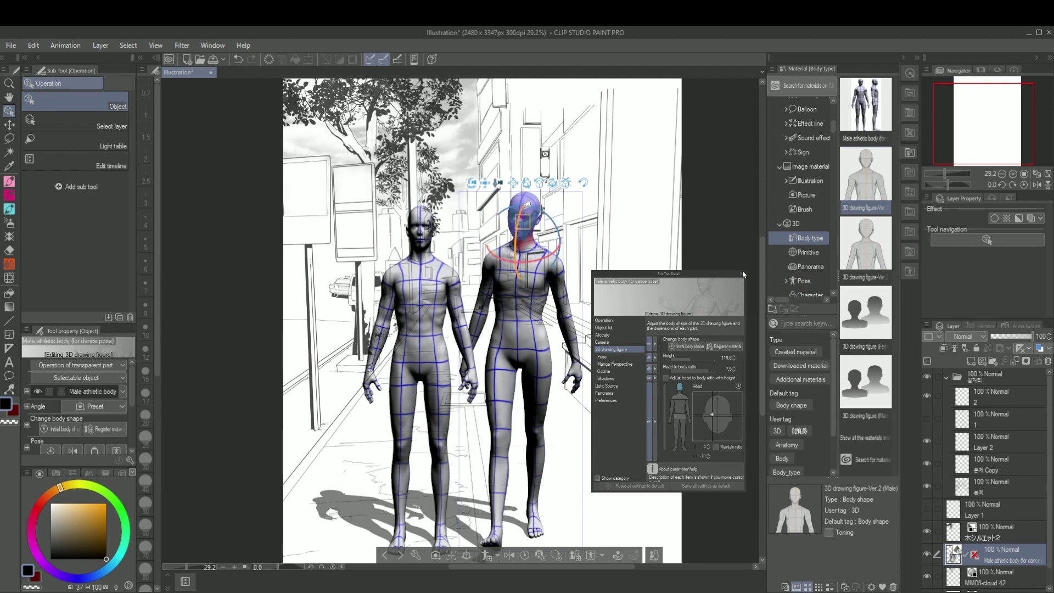
- Turn the taller figure's head toward the shorter figure and adjust the bend at its waist
mouse_move(527, 205)
mouse_down()
mouse_move(505, 214)
mouse_move(501, 205)
mouse_move(521, 221)
mouse_up()
click(521, 327)
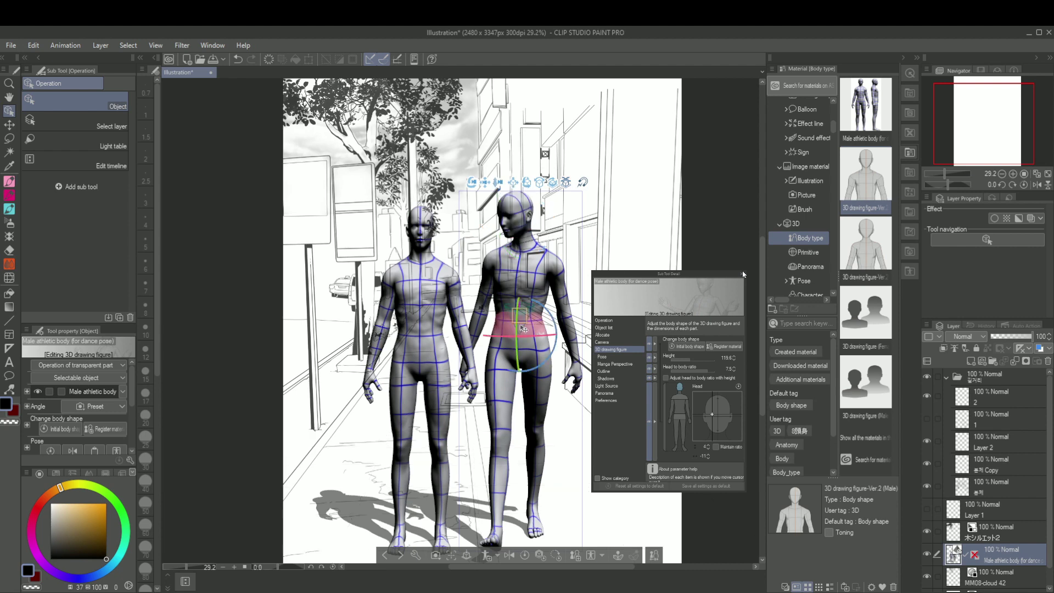
mouse_move(520, 326)
mouse_down()
mouse_move(515, 316)
mouse_move(531, 322)
mouse_up()
- Bend the taller figure's outer arm so the hand rests on the hip
key(ctrl+minus)
click(541, 324)
click(534, 289)
mouse_move(548, 281)
mouse_down()
mouse_move(547, 267)
mouse_move(542, 277)
mouse_move(499, 265)
mouse_move(541, 273)
mouse_up()
click(504, 286)
drag(501, 243, 503, 248)
- Raise the taller figure's inner forearm toward the shorter figure's arm and close the detailed figure settings
click(475, 318)
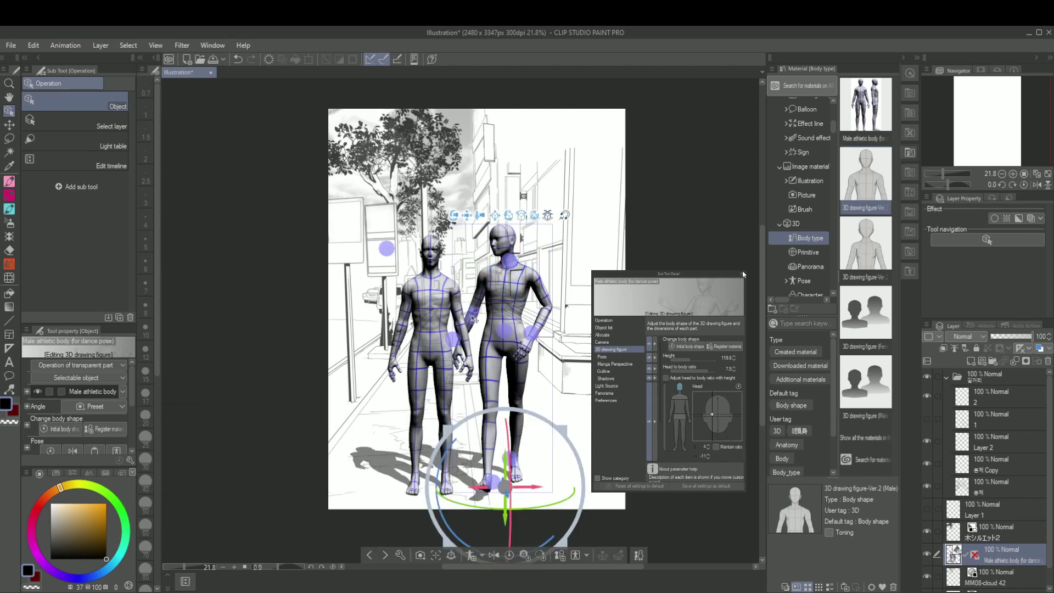
click(475, 321)
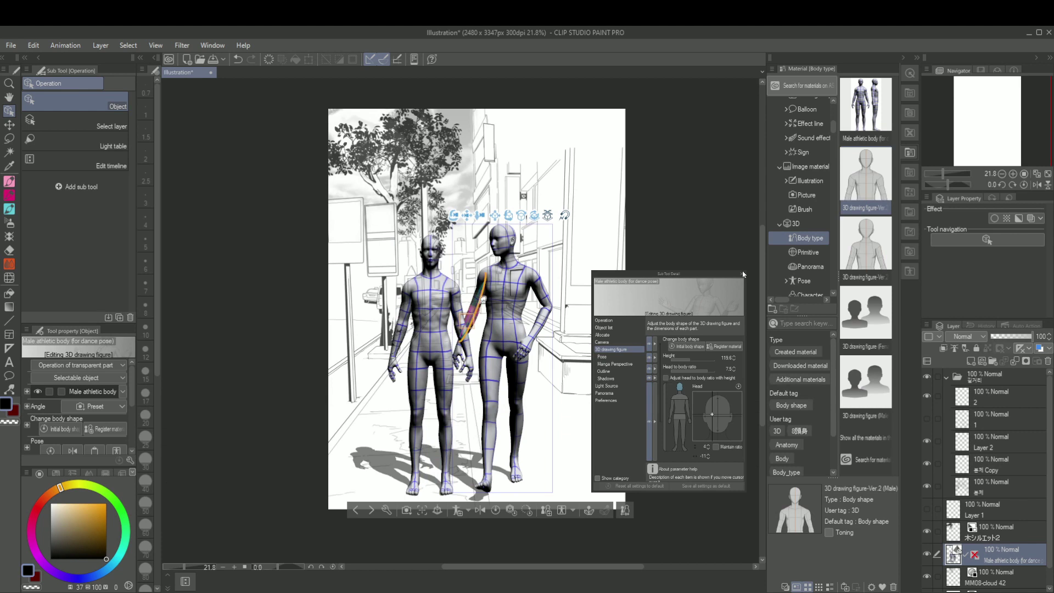
drag(483, 298, 487, 257)
click(742, 274)
- Rotate the thigh, knee and foot of the shorter figure's outer leg to place it behind in a walking stride
click(414, 434)
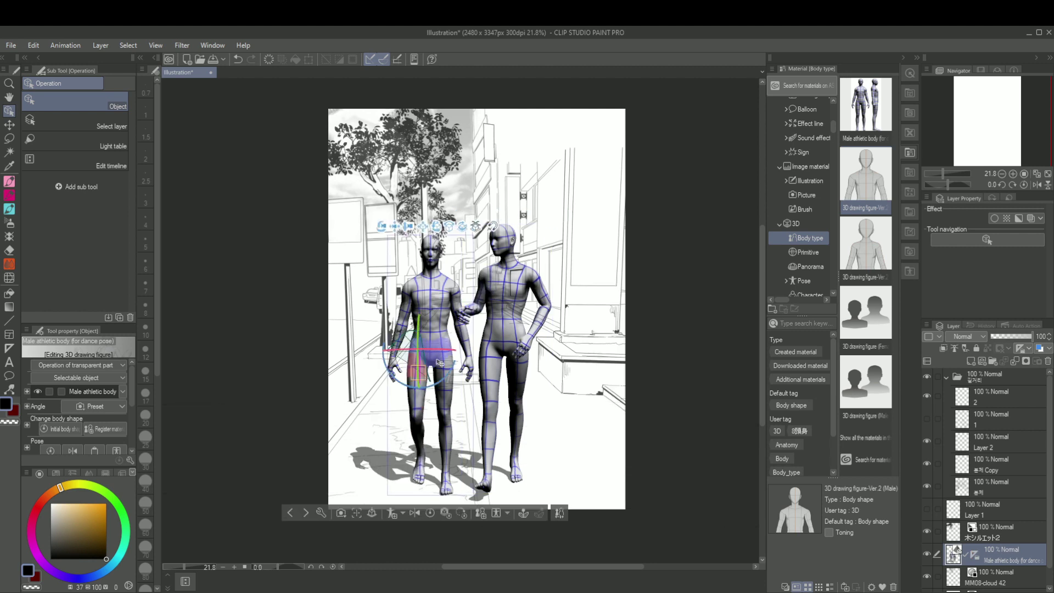
click(455, 363)
click(412, 403)
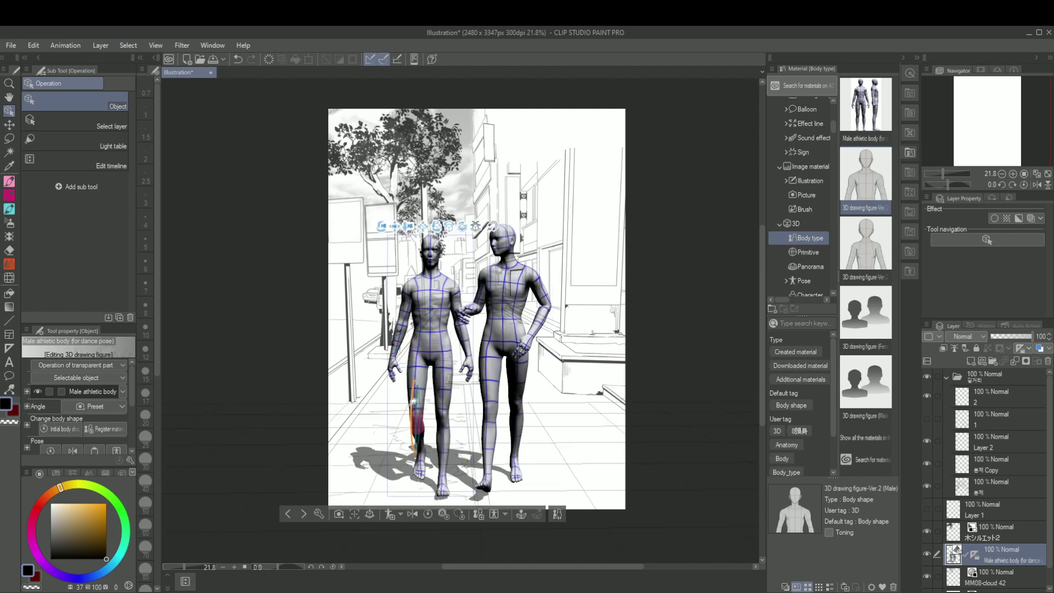
click(425, 458)
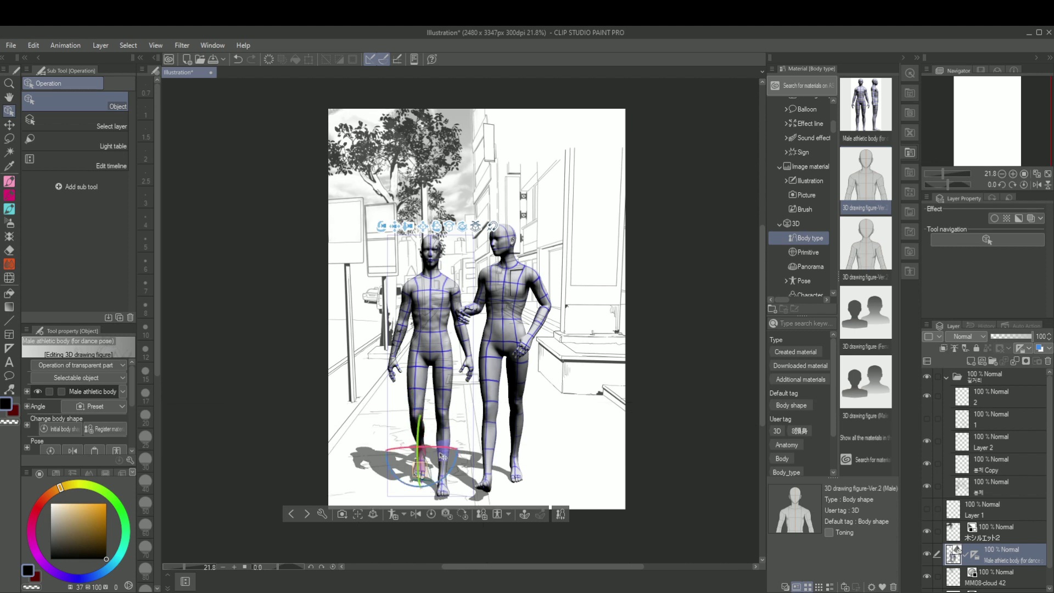
drag(444, 459, 454, 459)
click(420, 398)
click(421, 372)
drag(432, 345, 422, 346)
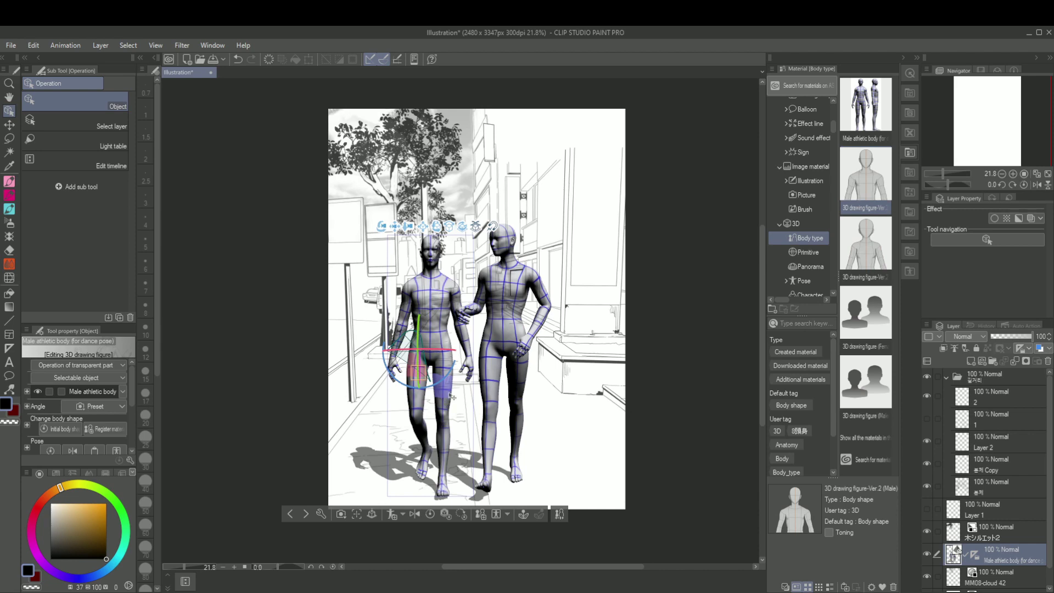
- Adjust the shorter figure's inner leg and tilt its pelvis to support the walking stride
click(446, 437)
click(447, 438)
click(456, 373)
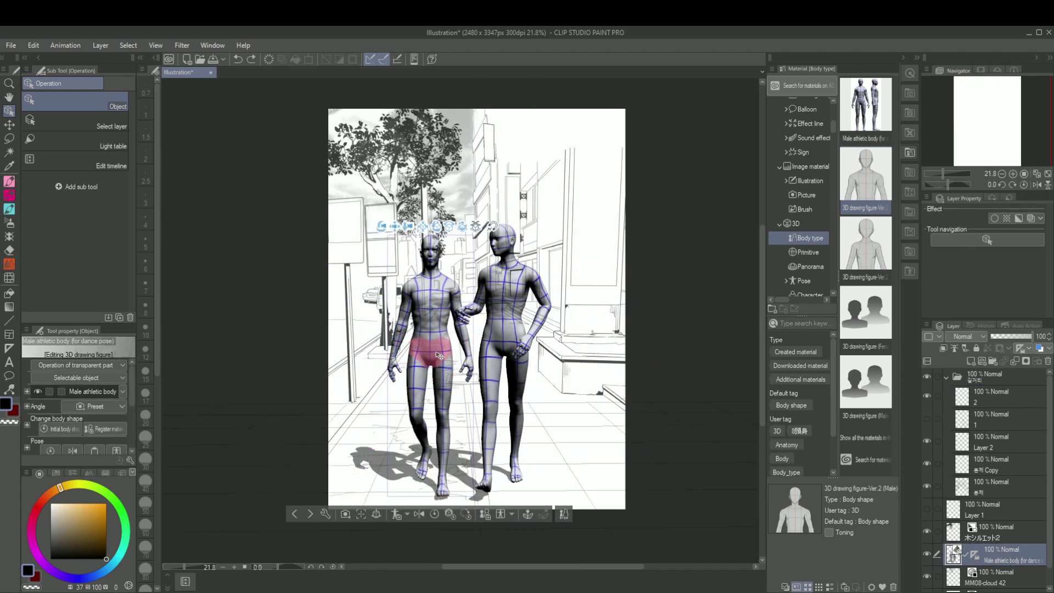
click(434, 352)
drag(437, 333, 437, 339)
- Reposition the shorter figure's hips, undo the unwanted movement, and adjust the body's lean with the upper-body controller
click(472, 351)
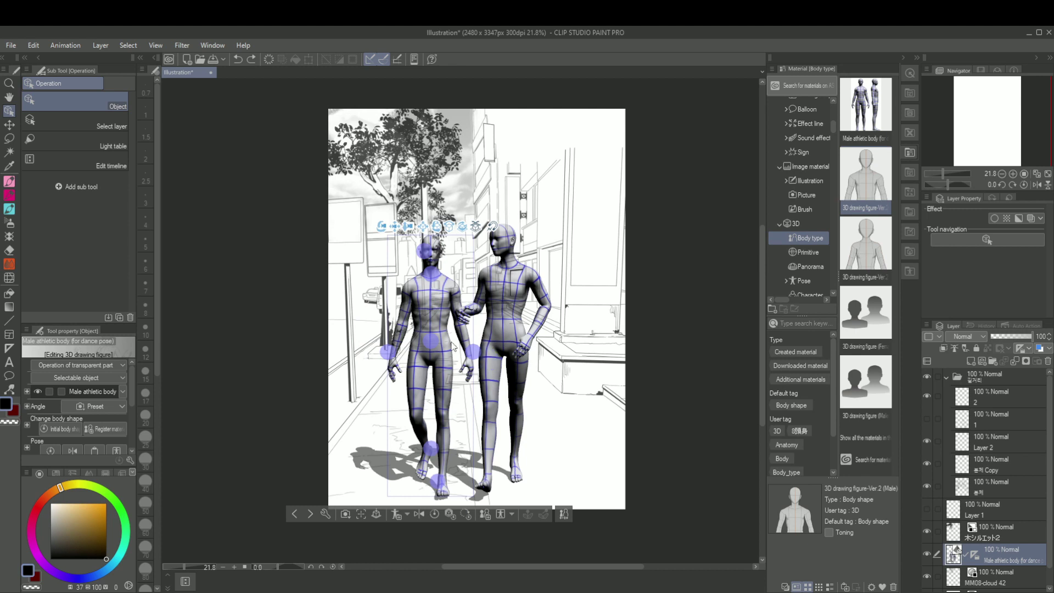
drag(434, 341, 439, 329)
key(ctrl+z)
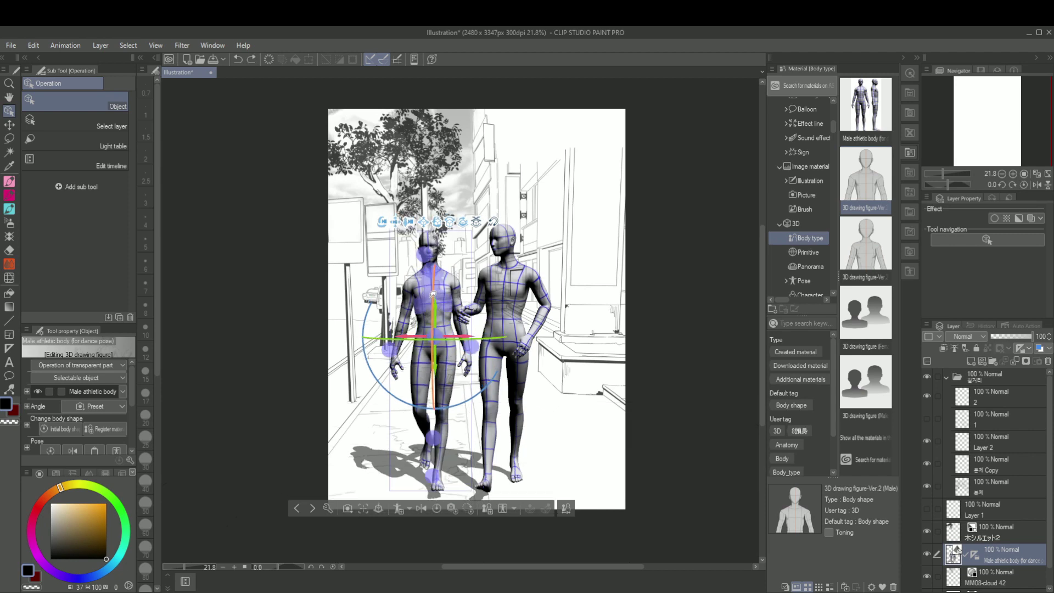
mouse_move(434, 284)
mouse_down()
mouse_move(431, 301)
mouse_move(442, 250)
mouse_move(438, 321)
mouse_move(447, 276)
mouse_move(439, 268)
mouse_up()
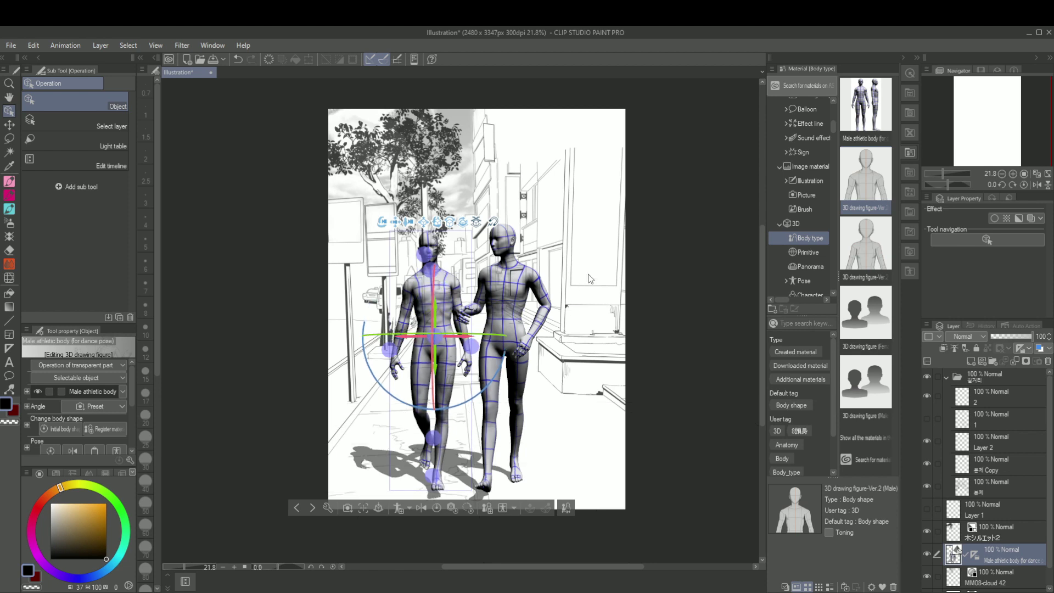
- Rotate the shorter figure's chest and upper torso to follow the walking pose
click(436, 293)
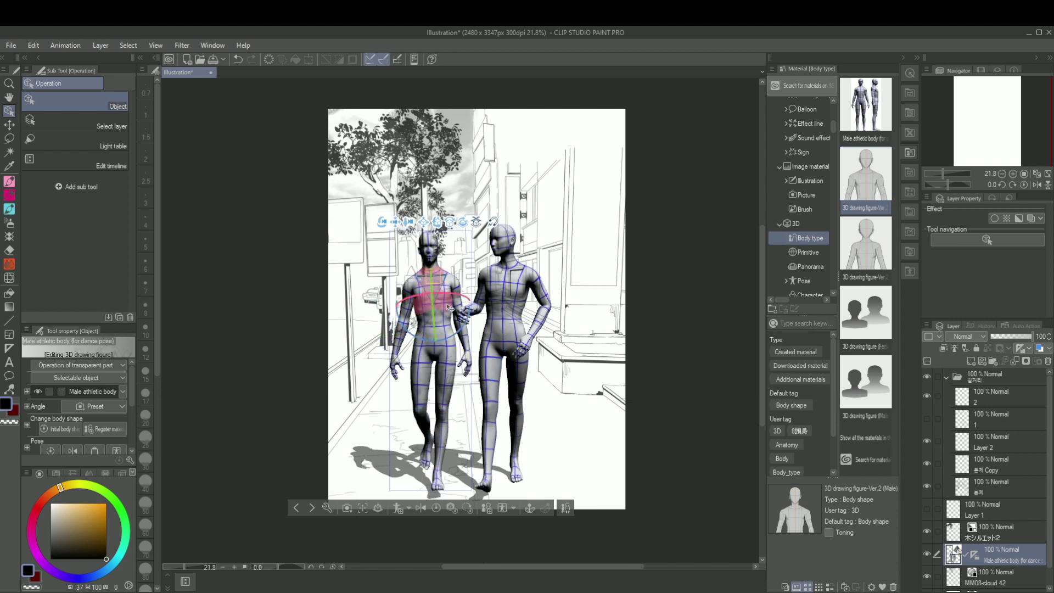
click(439, 300)
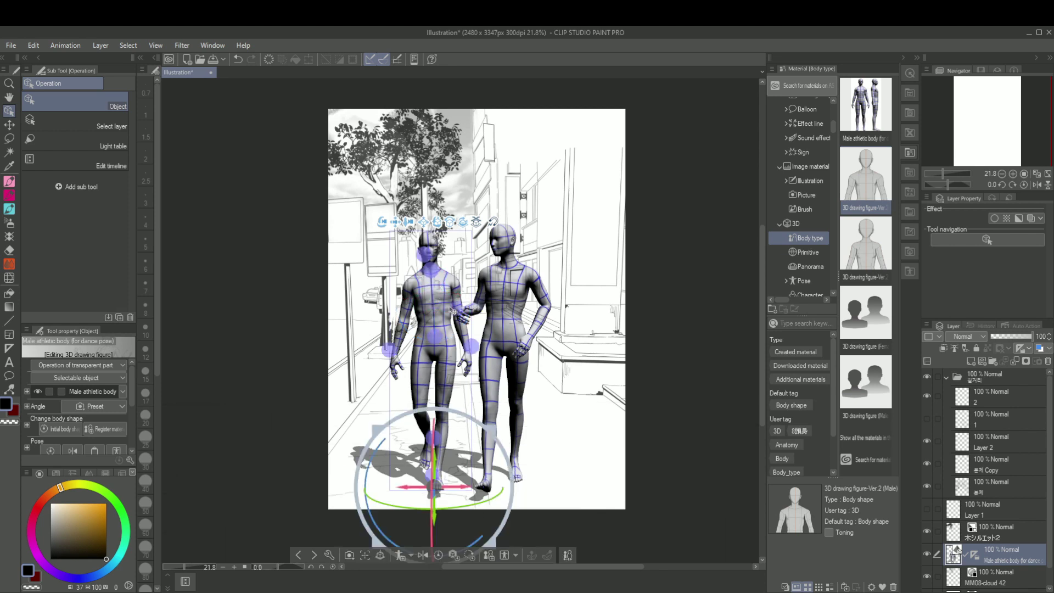
click(432, 284)
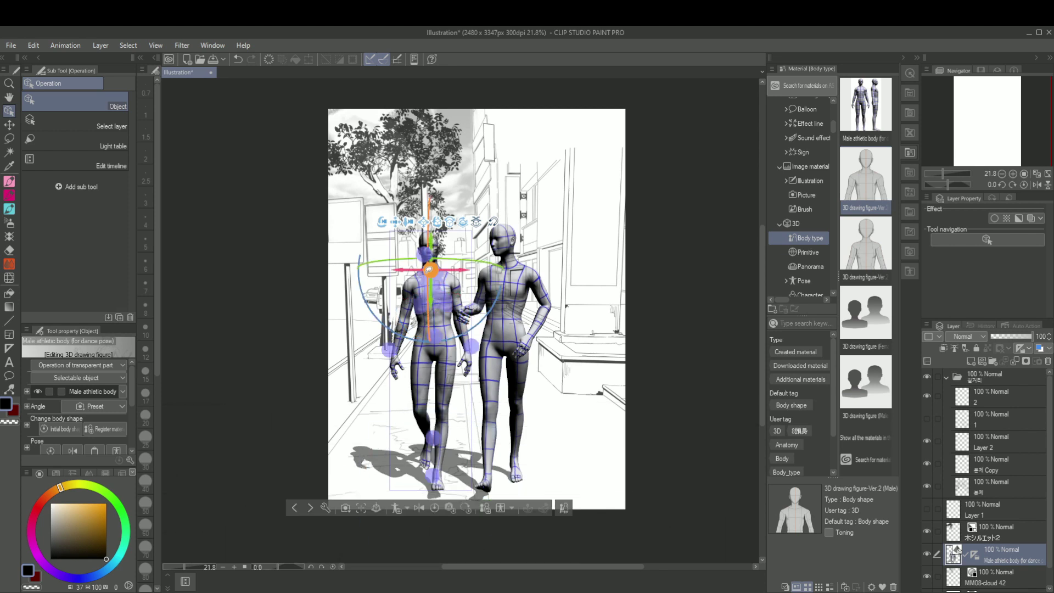
click(432, 286)
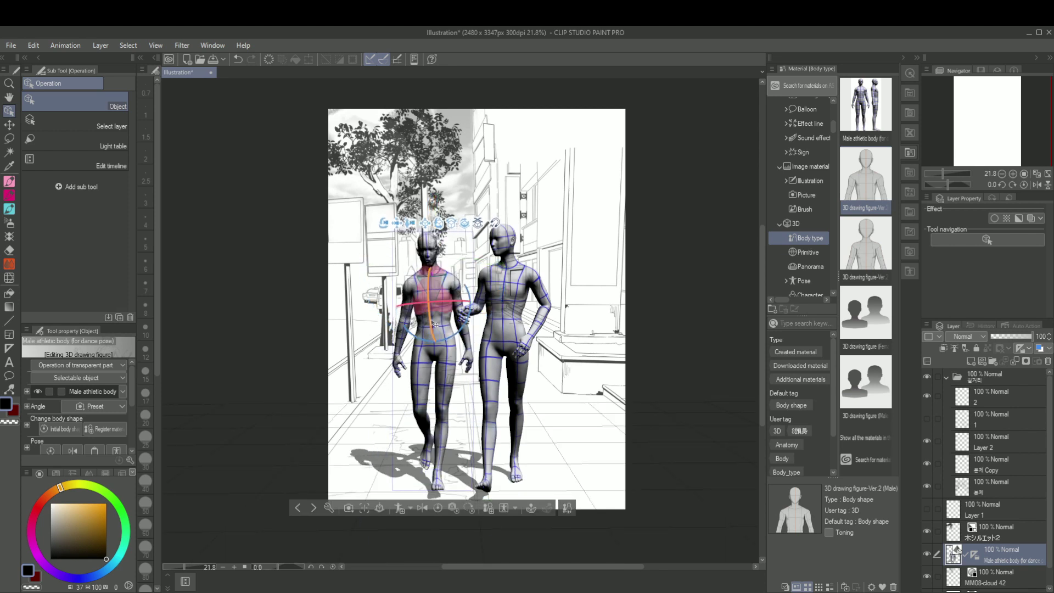
click(438, 314)
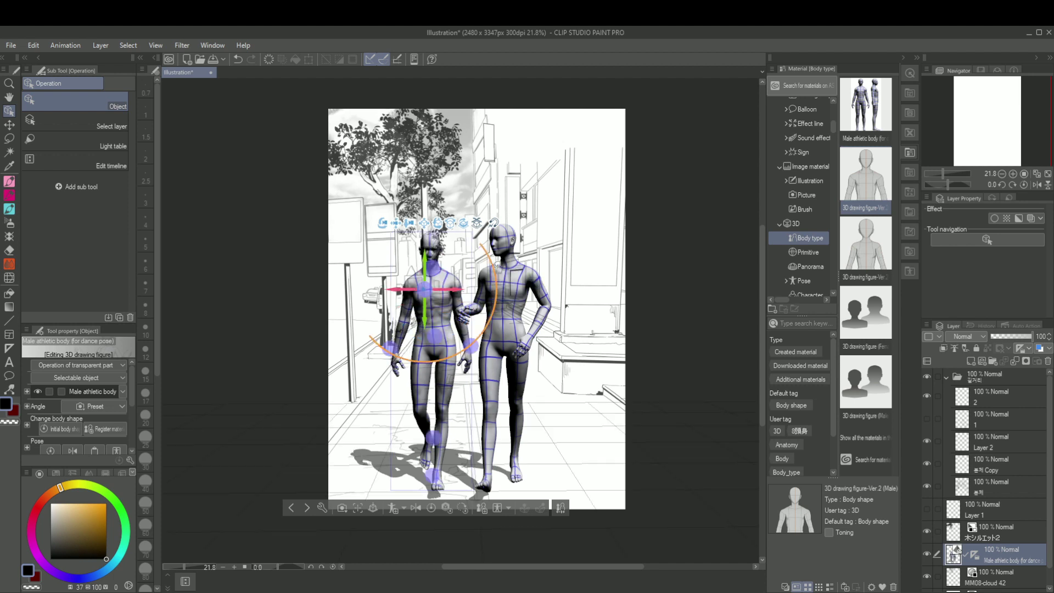
- Rotate the shorter figure's inner thigh and reposition the front foot to refine its stride
click(435, 337)
click(445, 367)
drag(468, 373, 465, 345)
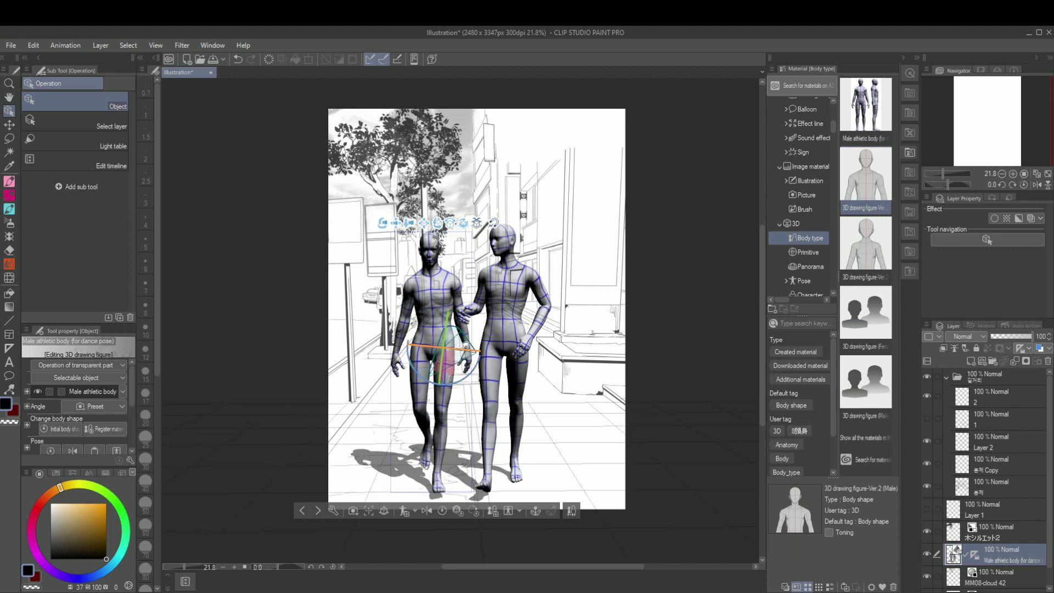
click(438, 484)
drag(439, 460, 432, 471)
click(423, 352)
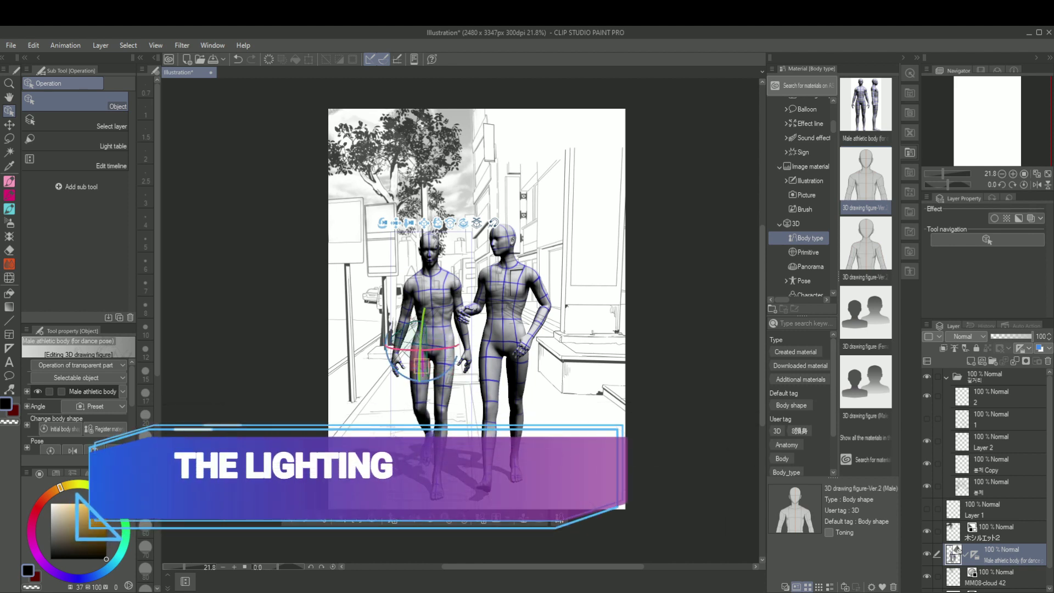
- Bend the shorter figure's inner arm to link with the taller figure's arm, undoing the unwanted forearm movement
click(426, 336)
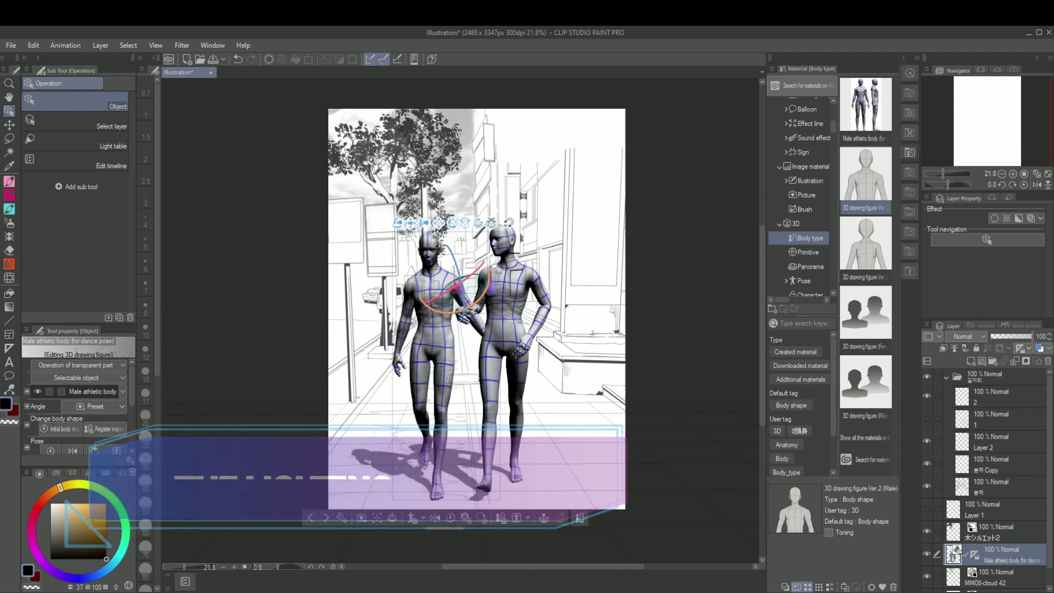
drag(488, 270, 495, 265)
click(478, 317)
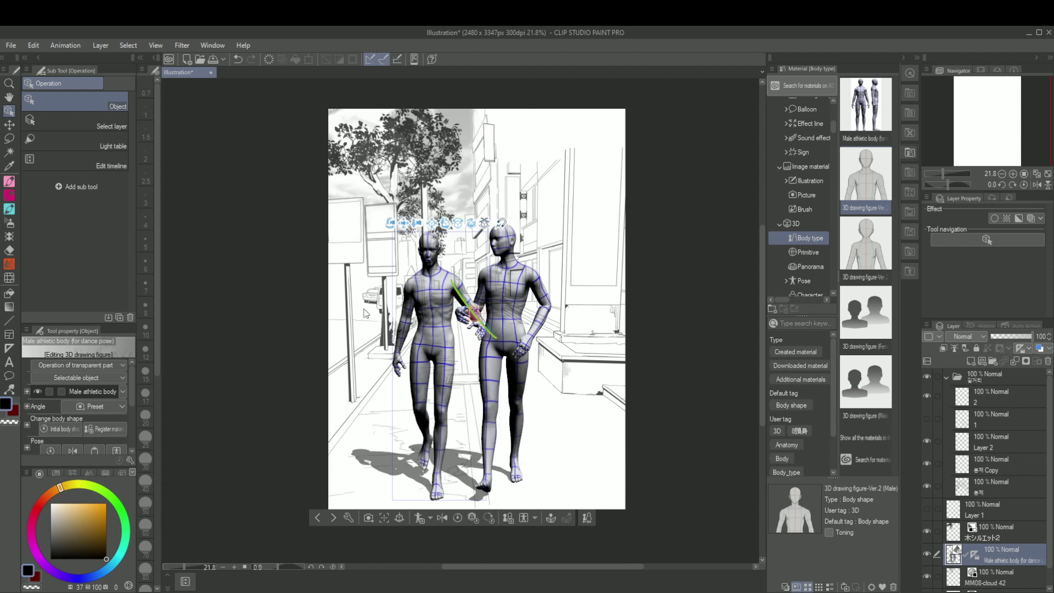
key(ctrl+z)
click(466, 296)
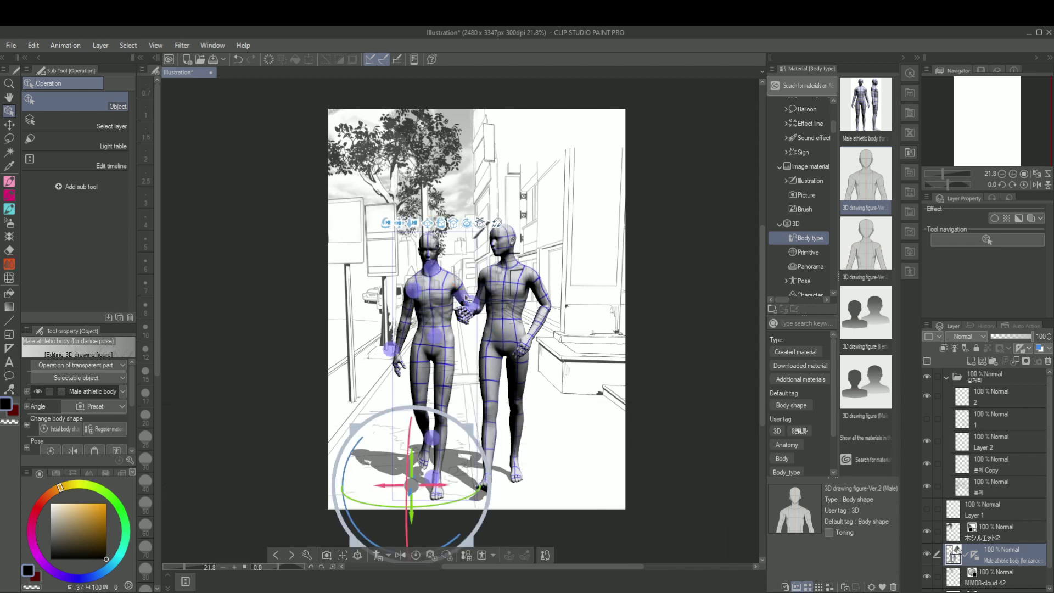
click(465, 295)
click(460, 289)
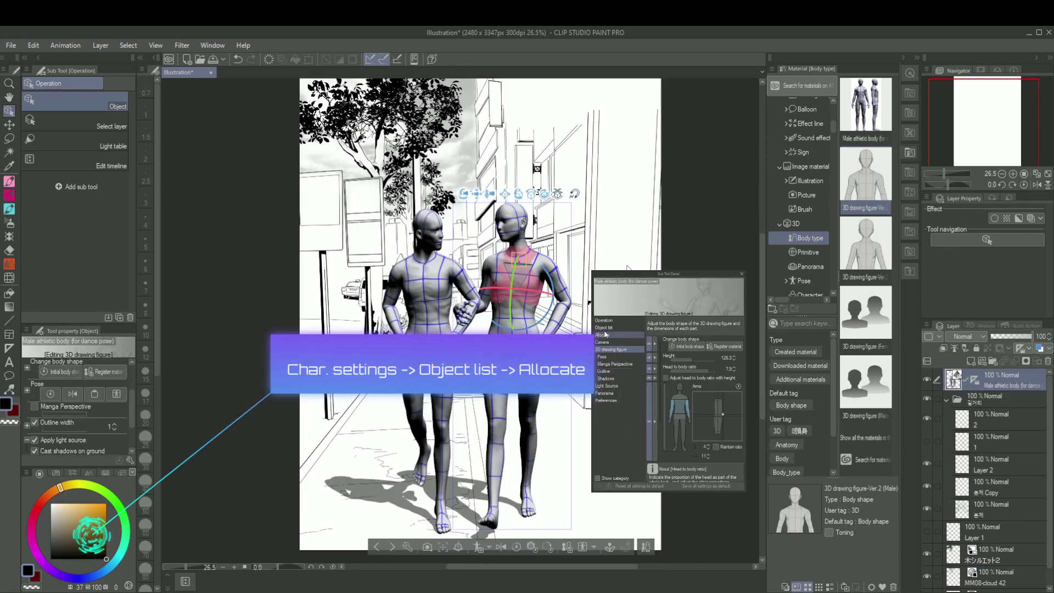
- Open the figures' Allocate settings and change the angle of Directional light 1 to redirect their ground shadows
click(606, 339)
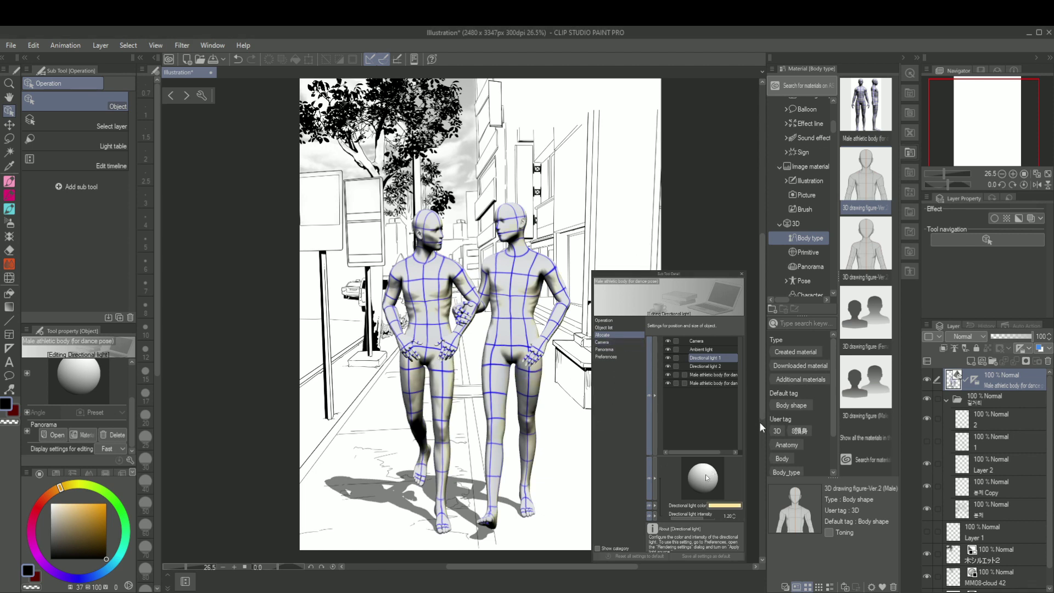
mouse_move(708, 476)
mouse_down()
mouse_move(722, 479)
mouse_move(698, 478)
mouse_move(705, 493)
mouse_up()
drag(756, 444, 760, 436)
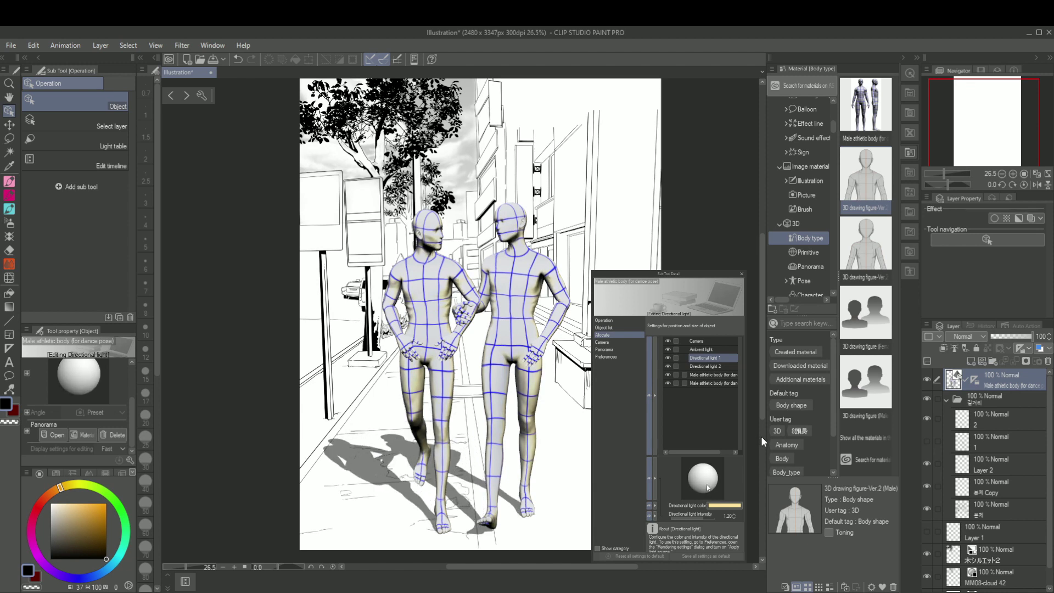
- Adjust the intensity of Directional light 1, redirect Directional lights 1 and 2 on the figures, and close the detail settings
drag(697, 518, 701, 519)
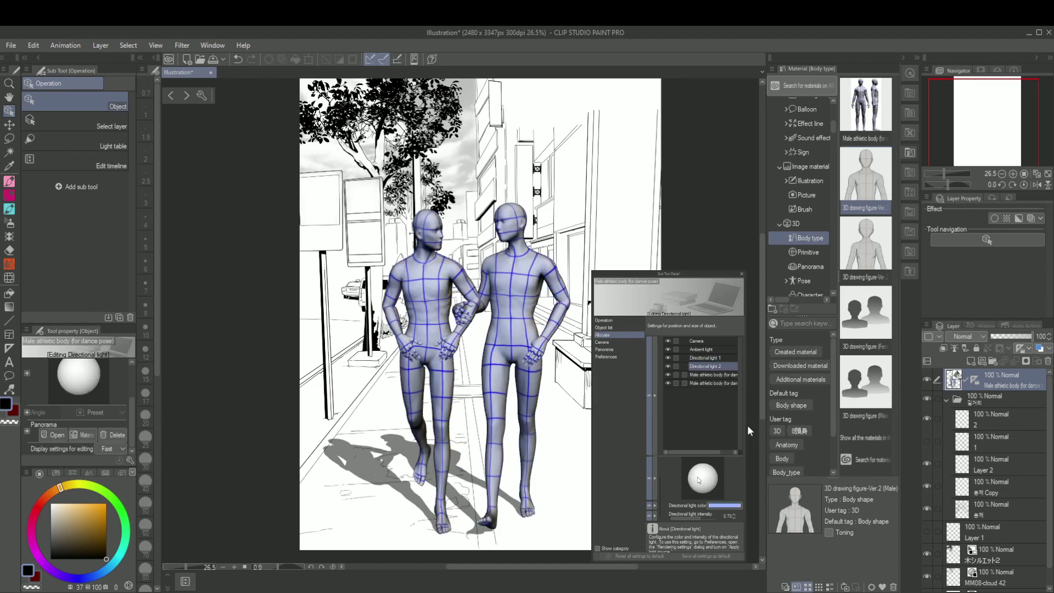
drag(701, 475, 709, 464)
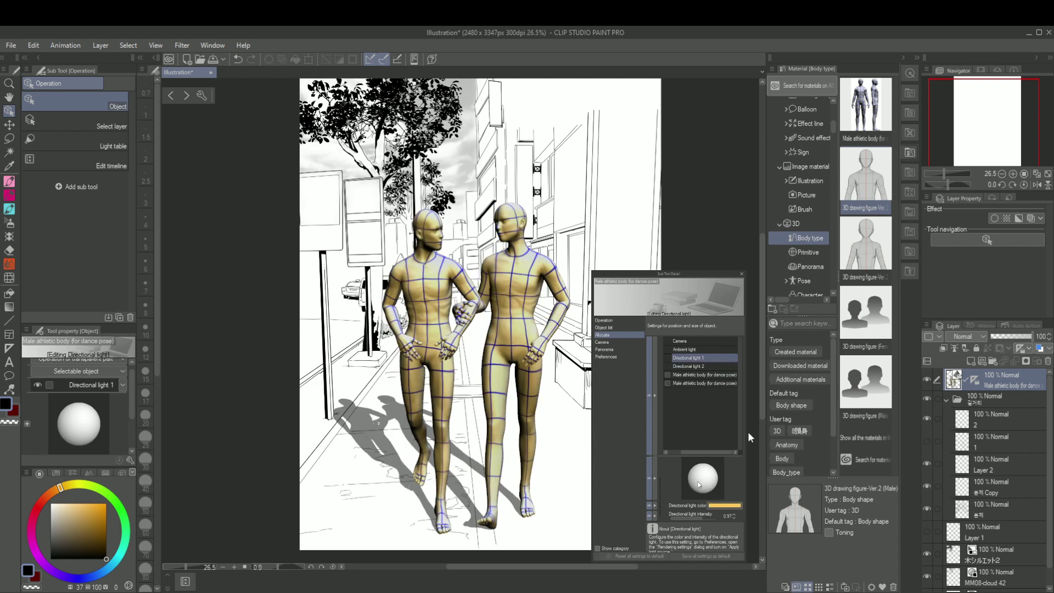
drag(697, 482, 696, 481)
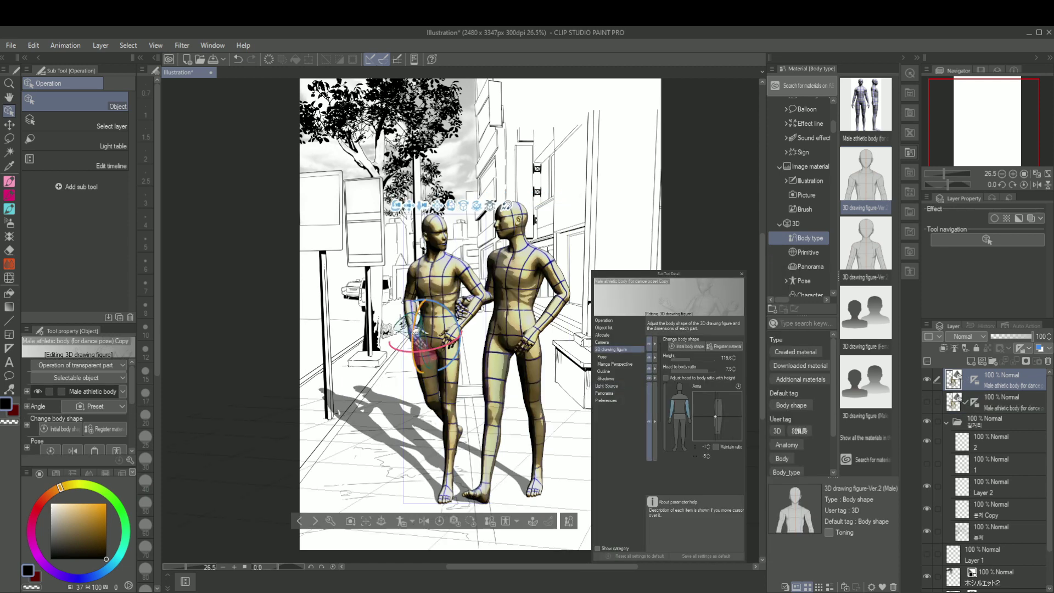
drag(415, 330, 412, 321)
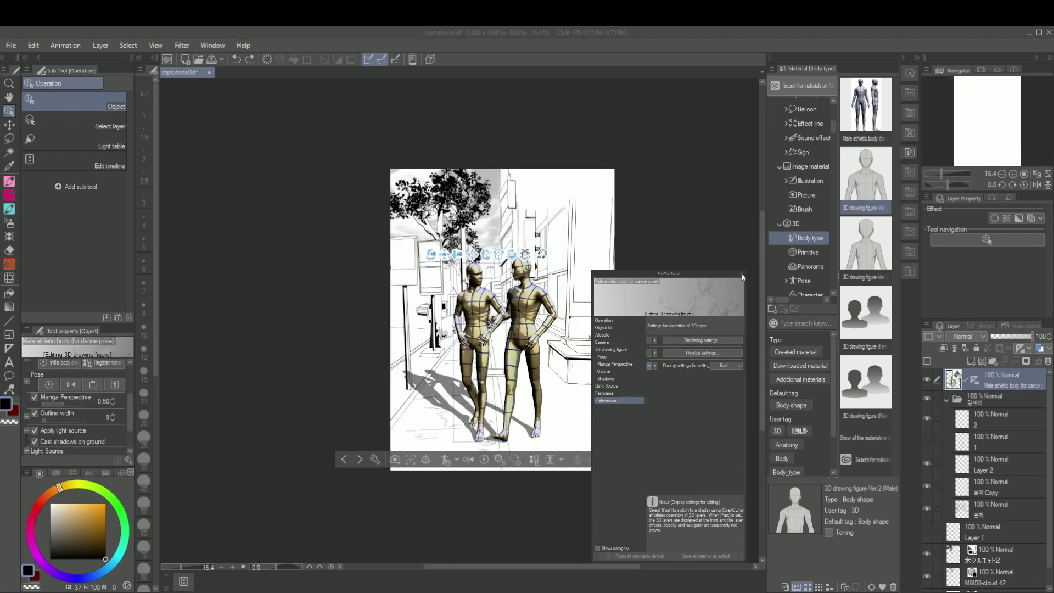
click(742, 274)
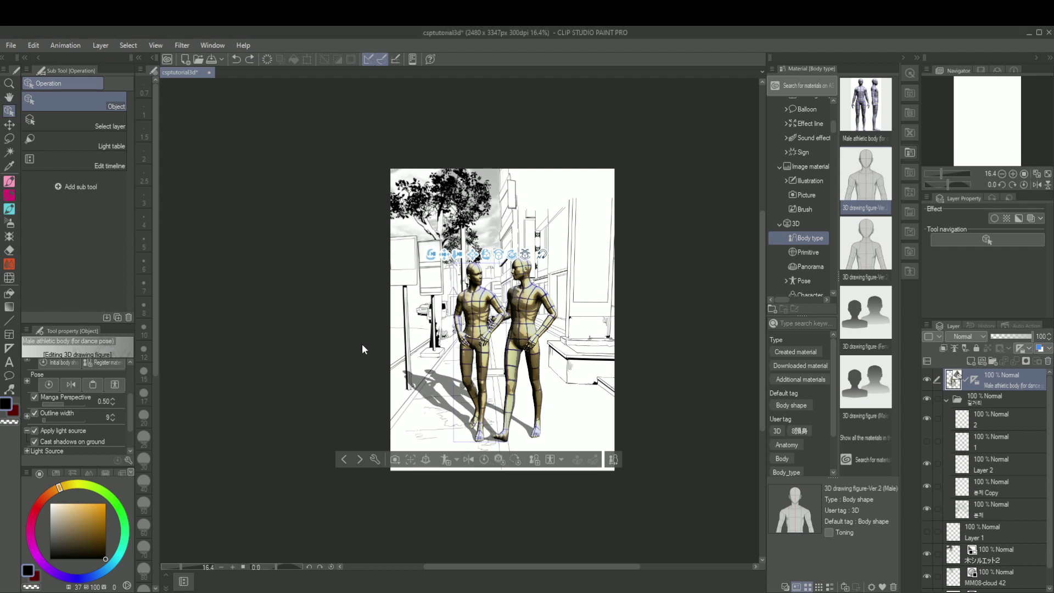
- Redo the recent changes to the posed figures and their ground shadows
key(ctrl+y)
key(ctrl+y)
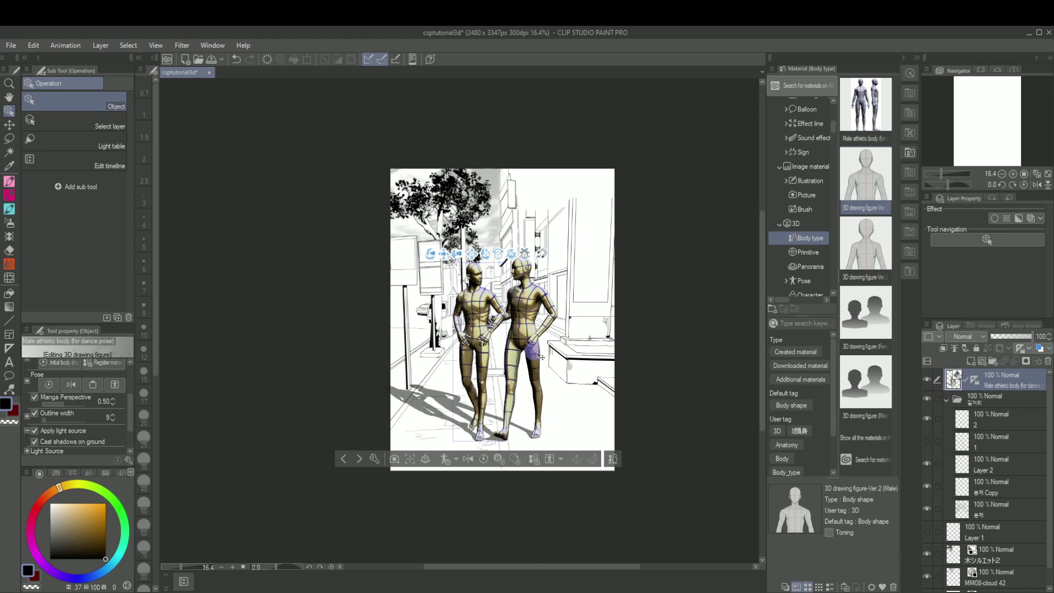
key(ctrl+y)
key(ctrl+y)
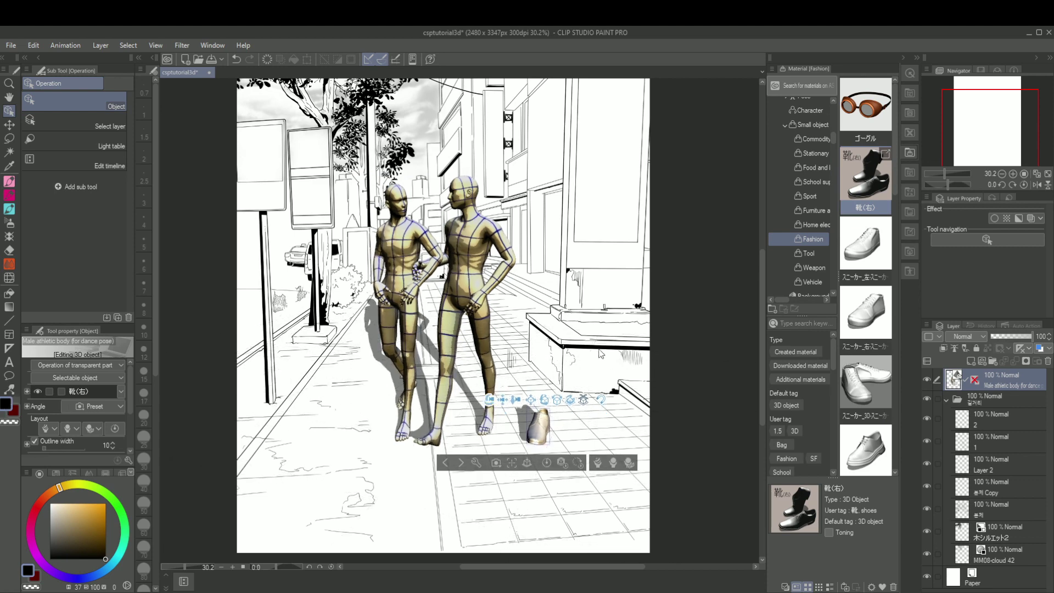
- Add the left shoe model 靴(左) from the Fashion materials to the pavement beside the figures
drag(894, 107, 893, 344)
drag(868, 253, 610, 444)
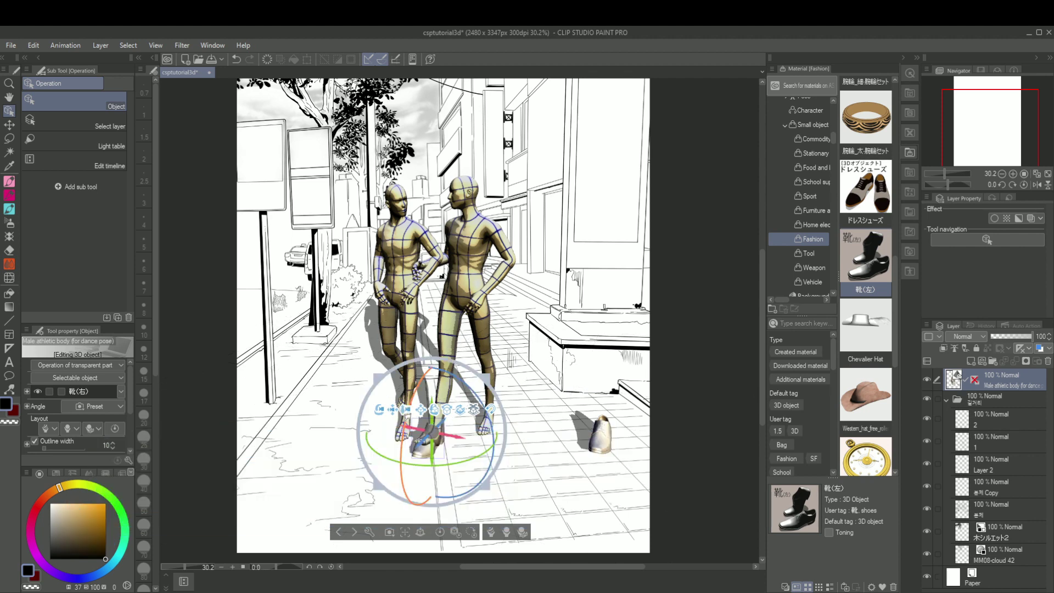
- Move and rotate the right shoe model 靴(右) onto the taller figure's raised front foot
drag(407, 417, 411, 405)
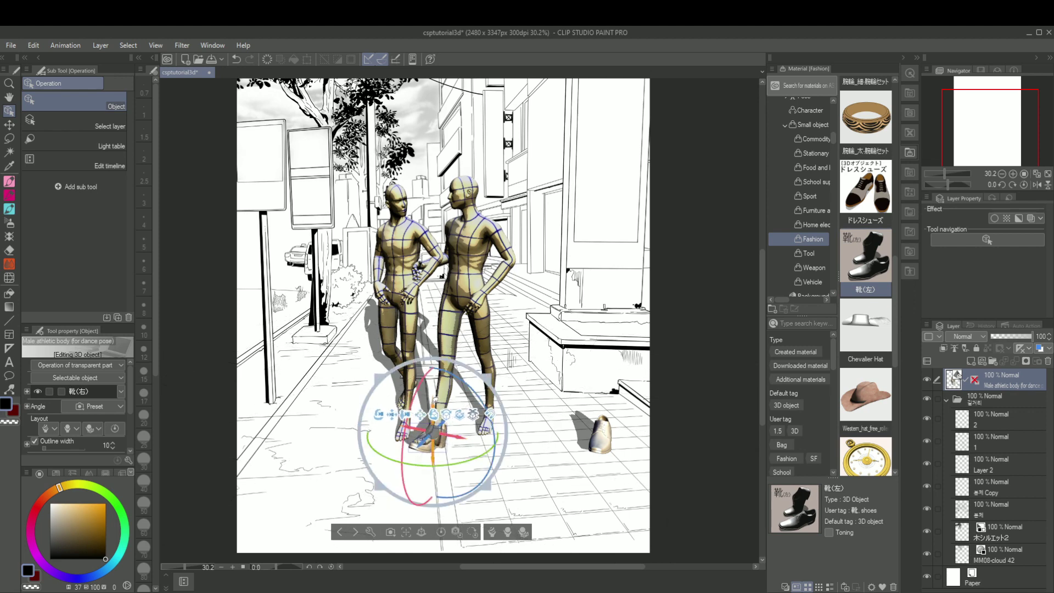
drag(434, 400, 434, 398)
drag(426, 446, 422, 449)
drag(410, 400, 411, 399)
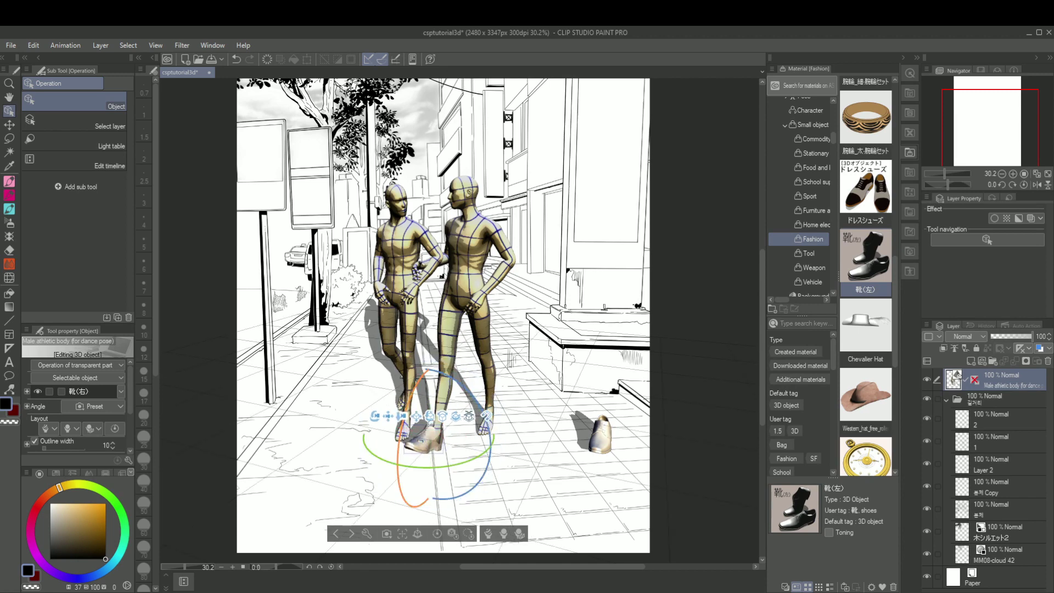
drag(420, 440, 448, 432)
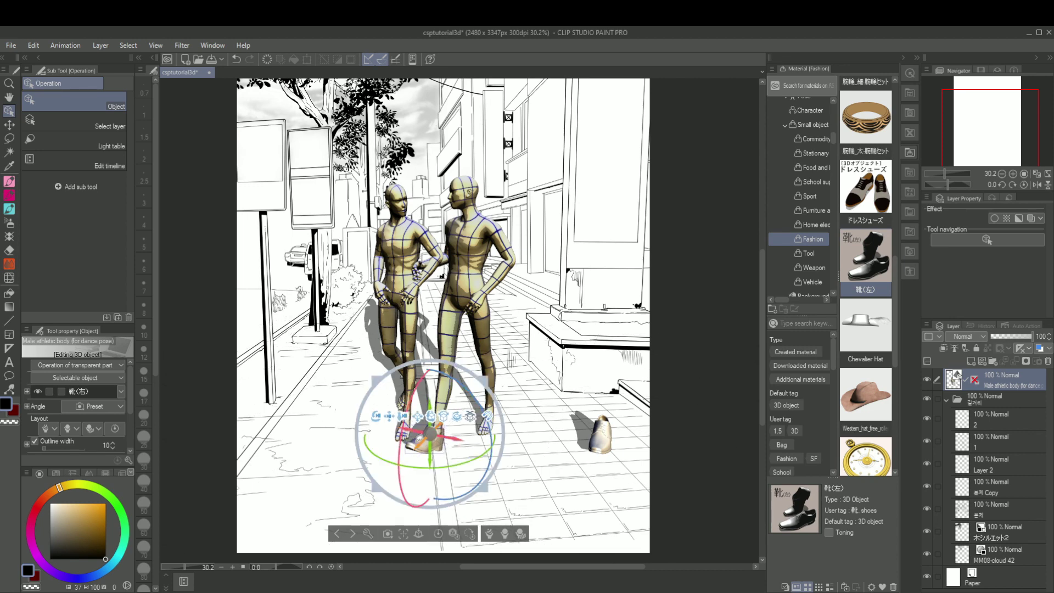
- Rotate the camera around the figures and fine-tune the right shoe's angle and position on the taller figure's front foot
click(417, 444)
drag(403, 417, 430, 428)
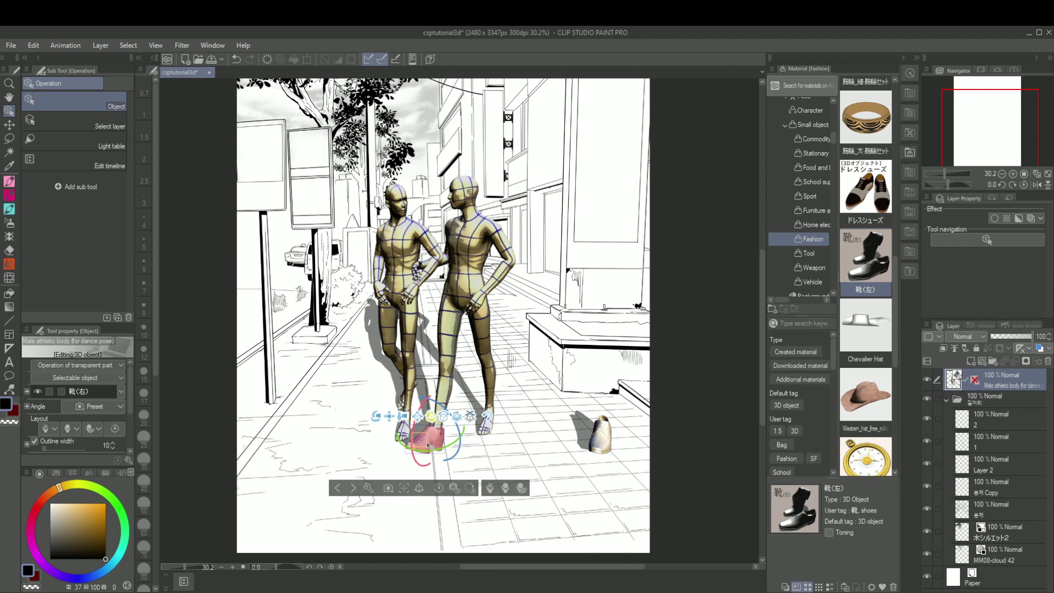
click(431, 448)
click(430, 445)
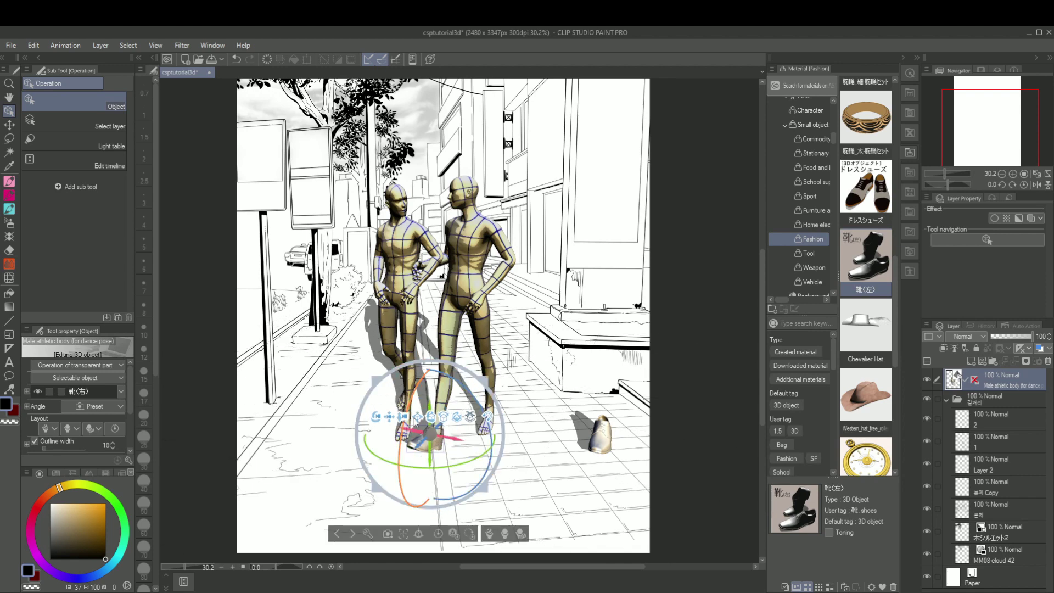
drag(376, 417, 439, 411)
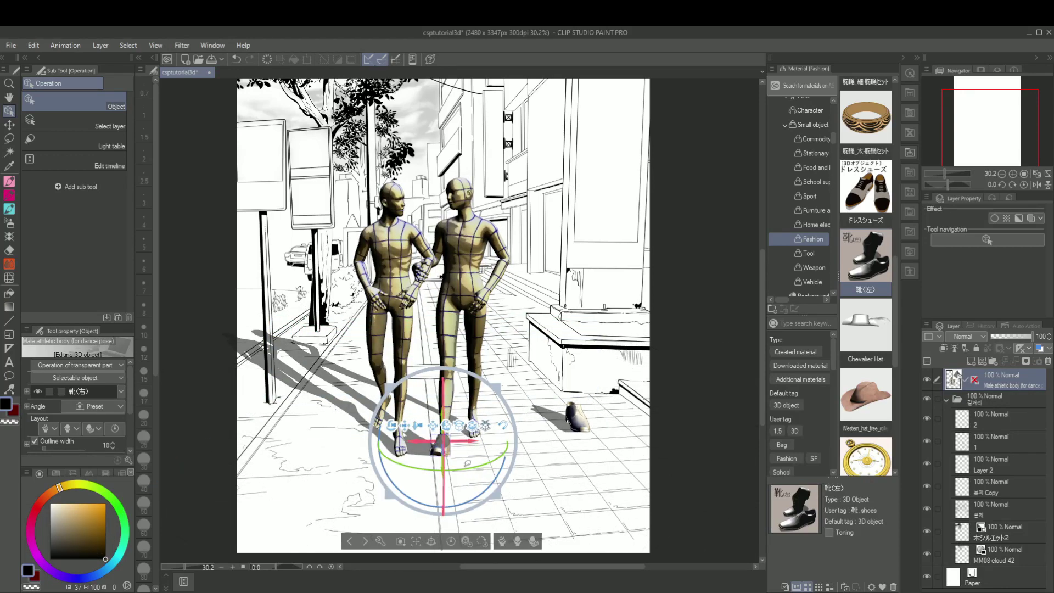
drag(467, 464, 462, 470)
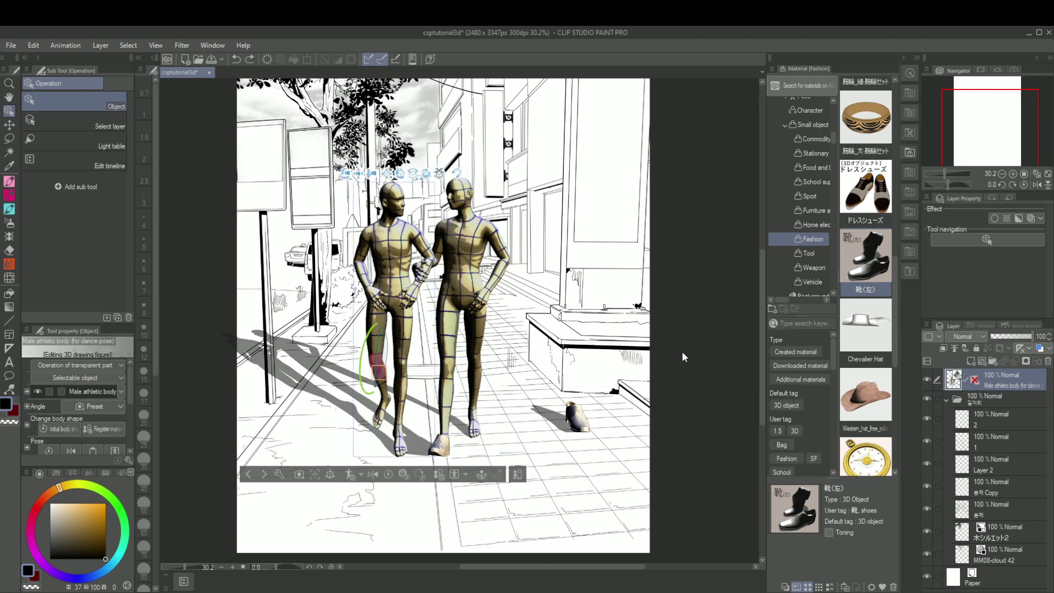
- Step through the edit history until both figures wear shoes on all their feet, and adjust the camera angle
key(ctrl+z)
key(ctrl+z)
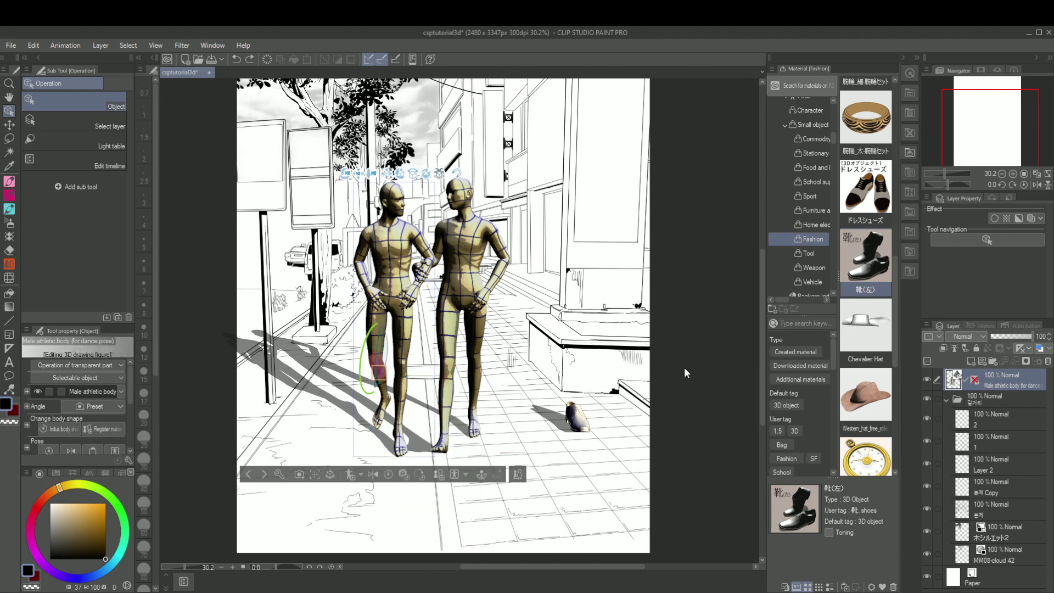
key(ctrl+z)
key(ctrl+z)
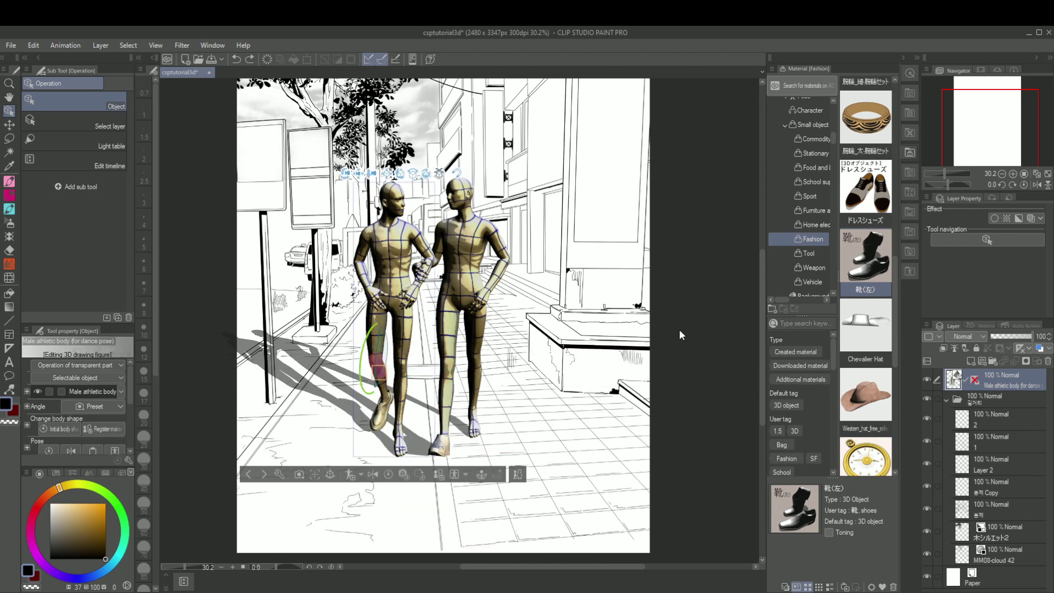
key(ctrl+z)
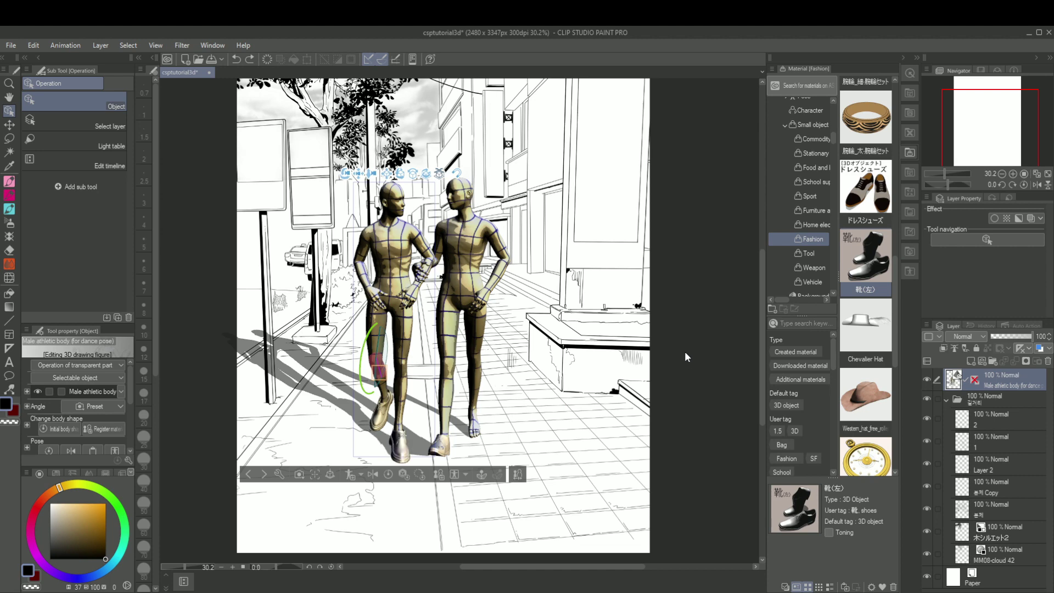
key(ctrl+z)
key(ctrl+z)
key(ctrl+z)
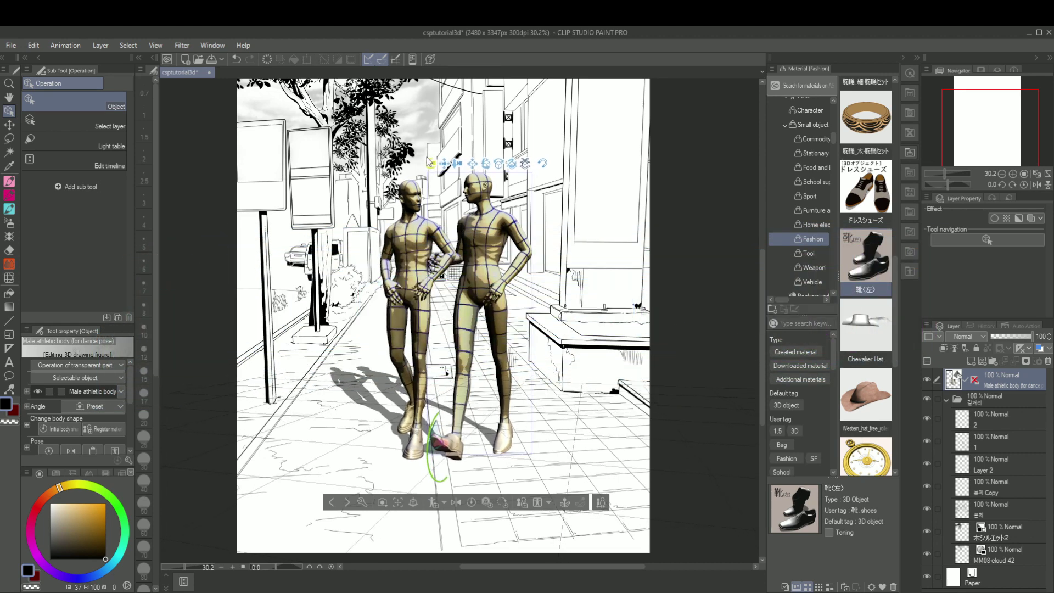
drag(427, 159, 421, 165)
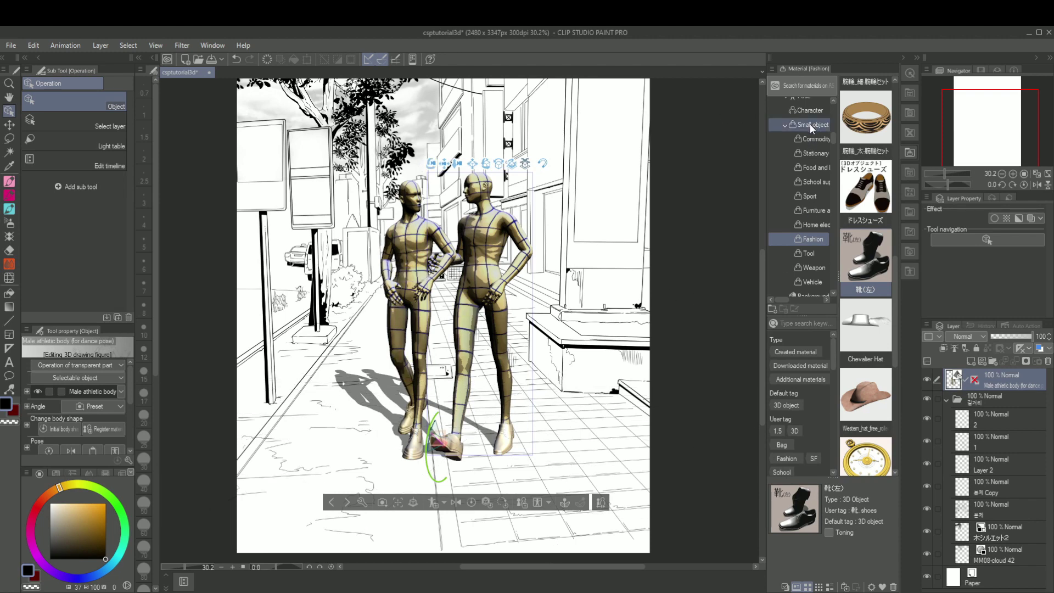
- Place a circle guide over the shorter figure's head on Layer 1 and sketch the forehead, face edge and jawline
drag(318, 353, 329, 435)
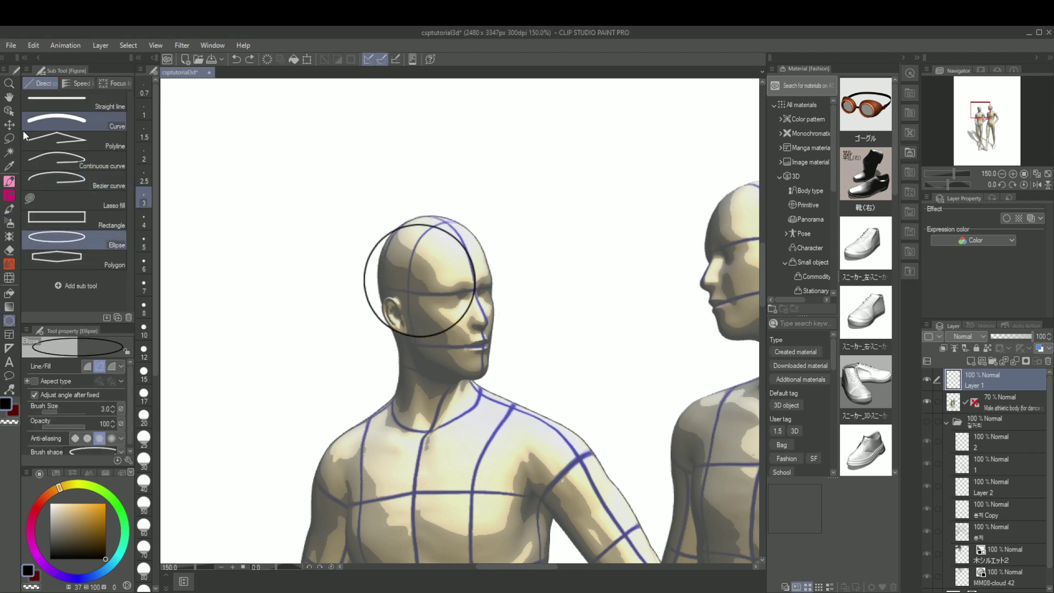
click(9, 125)
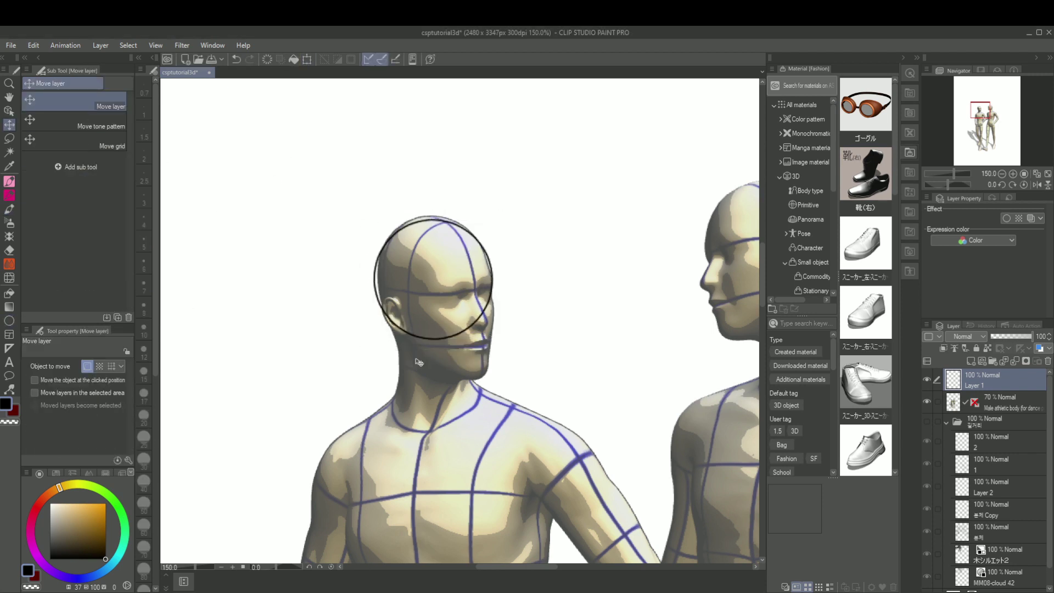
click(9, 210)
drag(457, 225, 486, 331)
drag(486, 317, 483, 370)
drag(408, 348, 485, 373)
drag(492, 292, 491, 369)
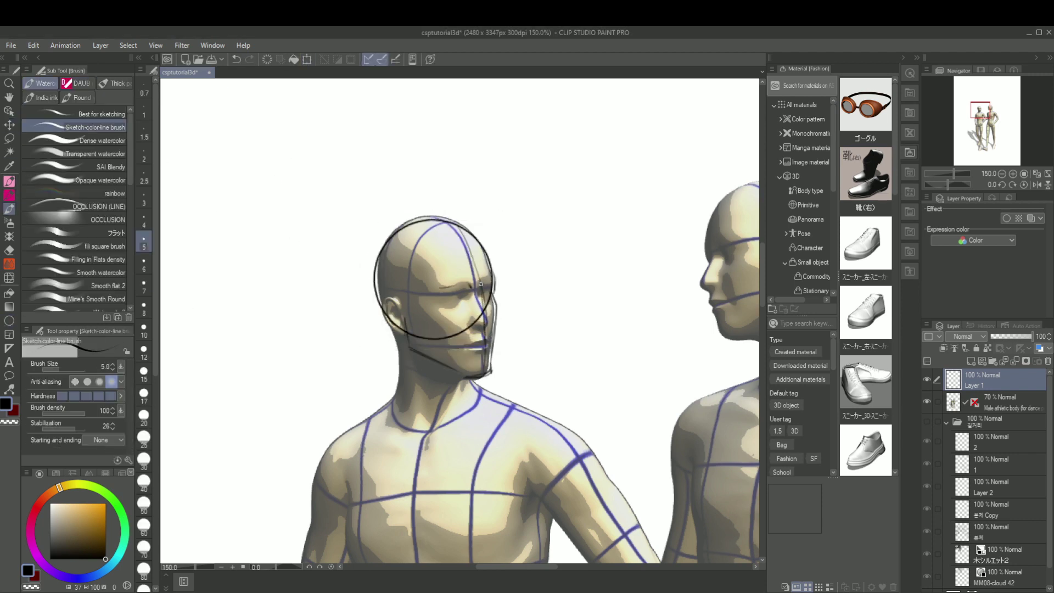
- Sketch the shorter figure's eye, brow, ear, hair strands and neck, and hide the 3D figure layer
drag(468, 294, 451, 313)
mouse_move(445, 299)
mouse_down()
mouse_move(458, 303)
mouse_move(472, 286)
mouse_up()
drag(378, 302, 404, 334)
drag(433, 273, 414, 321)
mouse_move(465, 238)
mouse_down()
mouse_move(455, 280)
mouse_move(504, 274)
mouse_up()
drag(397, 341, 395, 395)
drag(469, 381, 455, 438)
click(927, 401)
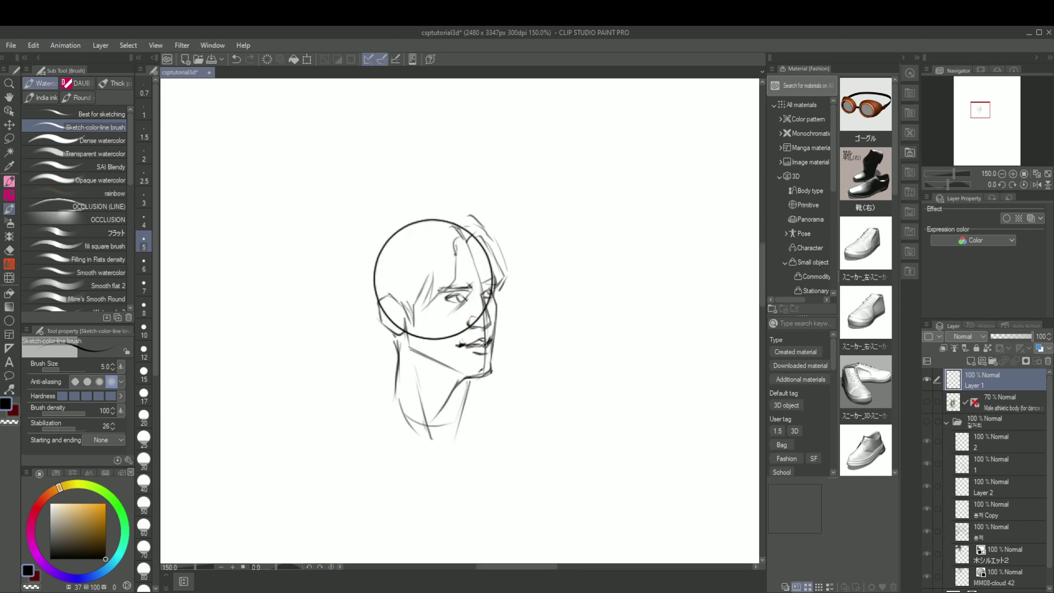
- Reshape the sketched mouth and face edge, and redraw the shorter character's cheek and jaw contour
click(9, 278)
mouse_move(470, 328)
mouse_down()
mouse_move(486, 332)
mouse_move(460, 344)
mouse_up()
click(144, 307)
click(144, 373)
drag(494, 305, 497, 306)
drag(491, 275, 494, 275)
drag(476, 355, 462, 342)
key(b)
key(ctrl+z)
key(e)
key(b)
drag(497, 305, 492, 363)
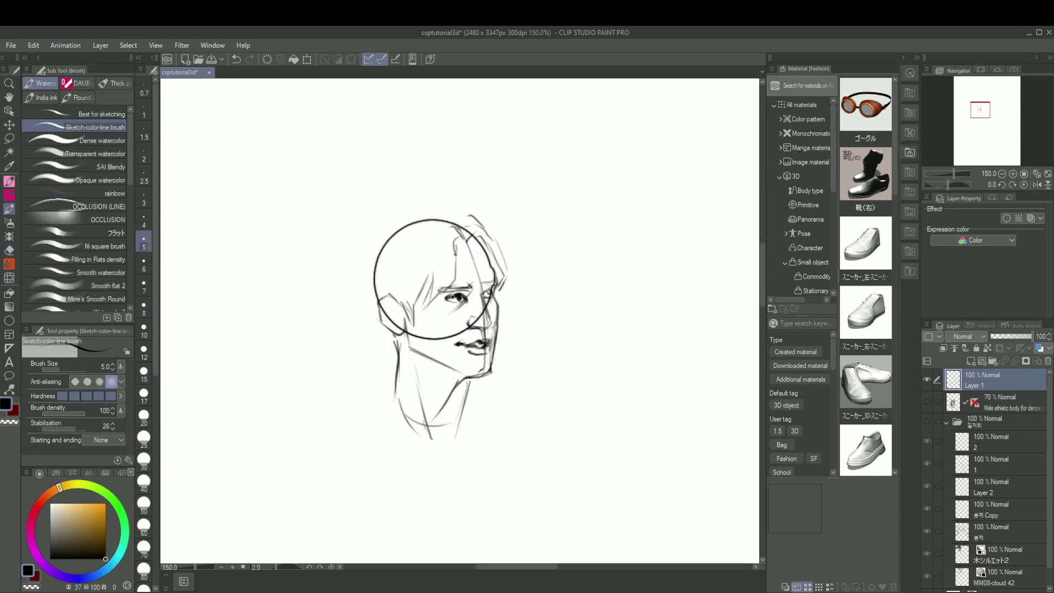
- Sketch the shorter character's outer hair outline and sideburn over the 3D reference, and refine the forehead and cheek lines with it hidden
click(926, 401)
drag(445, 294, 437, 303)
drag(405, 335, 396, 390)
drag(363, 279, 370, 303)
drag(375, 307, 399, 363)
drag(371, 231, 408, 206)
drag(424, 207, 465, 215)
click(927, 401)
mouse_move(477, 243)
mouse_down()
mouse_move(499, 305)
mouse_move(473, 283)
mouse_up()
drag(498, 304, 492, 357)
- Sketch the back of the hair, collar and jacket front lines over the 3D reference, undoing the last stroke
click(927, 401)
drag(376, 226, 353, 272)
drag(355, 269, 379, 320)
drag(466, 233, 446, 264)
drag(399, 389, 470, 388)
drag(395, 367, 406, 430)
drag(409, 437, 392, 541)
mouse_move(480, 378)
mouse_down()
mouse_move(437, 431)
mouse_move(442, 527)
mouse_up()
key(ctrl+z)
- Hide the 3D reference and reshape the shorter character's mouth and eye area into a smiling expression
click(927, 401)
click(9, 278)
drag(451, 330, 445, 326)
drag(484, 307, 472, 279)
drag(443, 329, 480, 323)
scroll(457, 334, down, 1)
- Show the 3D reference and sketch the jacket's shoulders and upper sleeves on the shorter character
click(927, 401)
click(9, 209)
drag(402, 370, 350, 404)
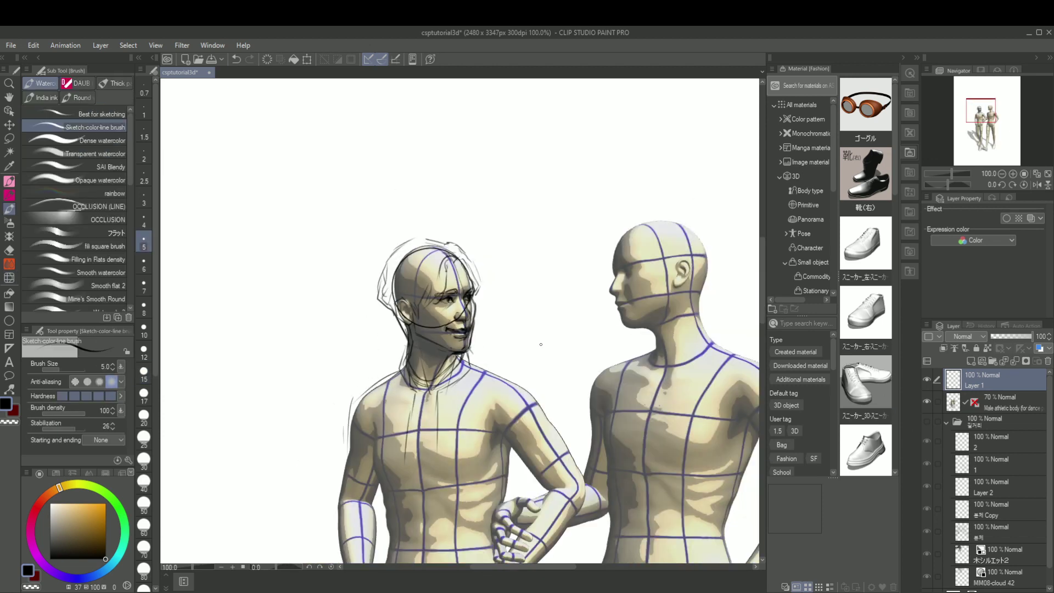
mouse_move(481, 363)
mouse_down()
mouse_move(557, 427)
mouse_move(517, 420)
mouse_up()
drag(509, 450, 542, 496)
drag(351, 404, 372, 445)
drag(505, 400, 511, 448)
- Hide the 3D reference and add hair strands at the shorter character's nape and fringe
click(927, 402)
drag(410, 332, 400, 370)
drag(414, 320, 425, 366)
drag(456, 249, 435, 264)
- Show the 3D reference and sketch the shorter character's outer sleeve, cuff and lower jacket edge
click(927, 401)
scroll(460, 321, down, 3)
drag(345, 291, 339, 429)
mouse_move(379, 363)
mouse_down()
mouse_move(374, 440)
mouse_move(383, 422)
mouse_up()
drag(379, 364, 376, 420)
drag(335, 351, 334, 421)
drag(407, 382, 383, 442)
- Hide the 3D reference and reinforce the jacket's inner sleeve line and far shoulder slope
click(937, 402)
click(927, 402)
drag(366, 273, 382, 362)
drag(471, 219, 537, 253)
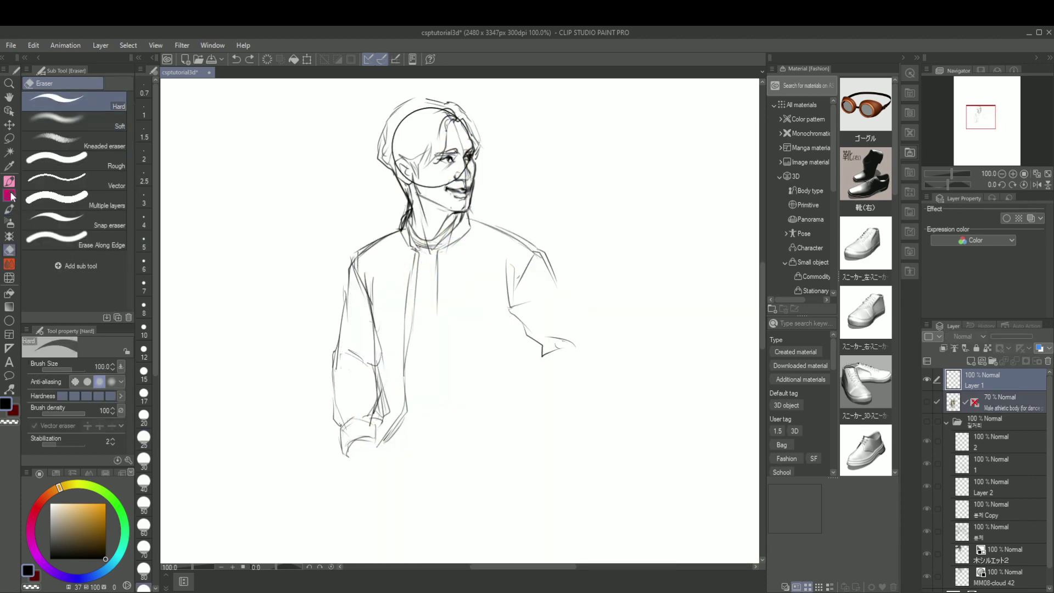
- Set the sketch brush size to 7 and erase stray lines at the shorter character's nape and mouth
click(144, 285)
click(9, 250)
drag(412, 193, 402, 230)
mouse_move(448, 186)
mouse_down()
mouse_move(464, 192)
mouse_move(453, 191)
mouse_up()
click(9, 210)
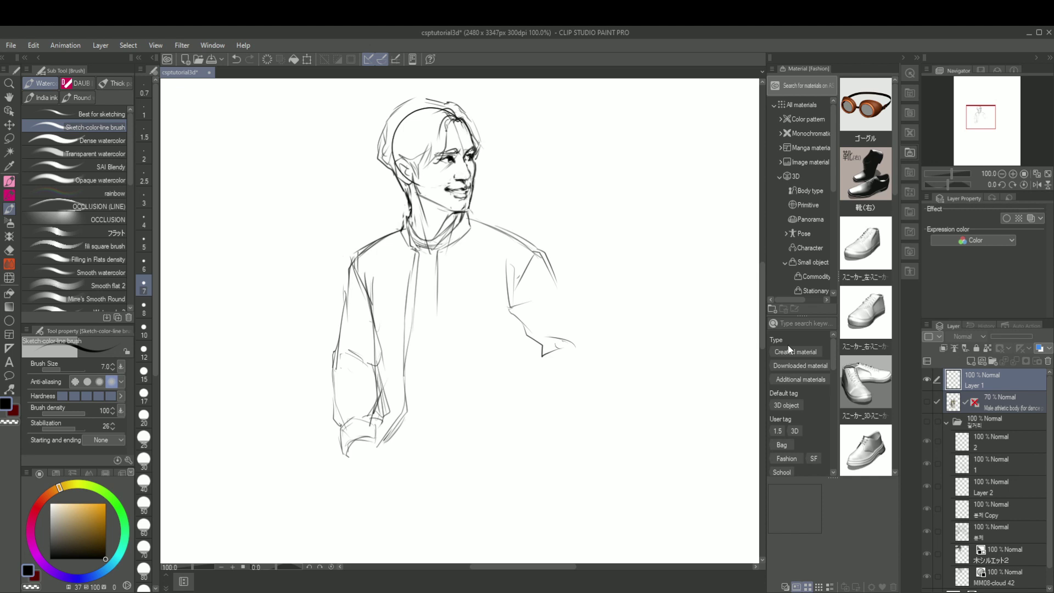
- Sketch the jacket's front opening, inner elbow and cuff over the 3D reference, and darken the outer sleeve with it hidden
click(927, 402)
drag(434, 320, 469, 444)
drag(516, 321, 508, 363)
drag(531, 431, 504, 471)
click(926, 402)
mouse_move(349, 264)
mouse_down()
mouse_move(327, 357)
mouse_move(341, 426)
mouse_up()
drag(370, 351, 377, 400)
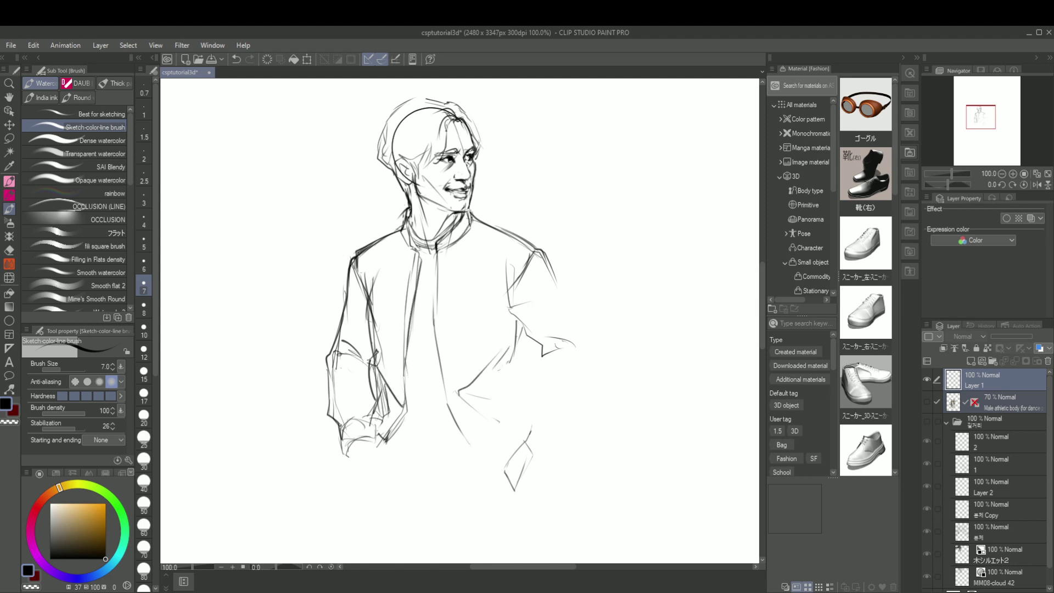
- Sketch the shorter character's neckline, jacket hem, cuffs, pocketed hands and bent sleeve over the 3D reference
scroll(479, 299, down, 3)
drag(405, 187, 427, 234)
click(927, 401)
drag(369, 362, 380, 416)
drag(400, 354, 408, 391)
drag(489, 393, 515, 413)
drag(399, 404, 384, 425)
drag(557, 352, 506, 412)
- Hide the 3D reference and refine the shorter character's hair, nape and outer shoulder line
click(926, 402)
drag(405, 167, 412, 202)
drag(451, 149, 410, 177)
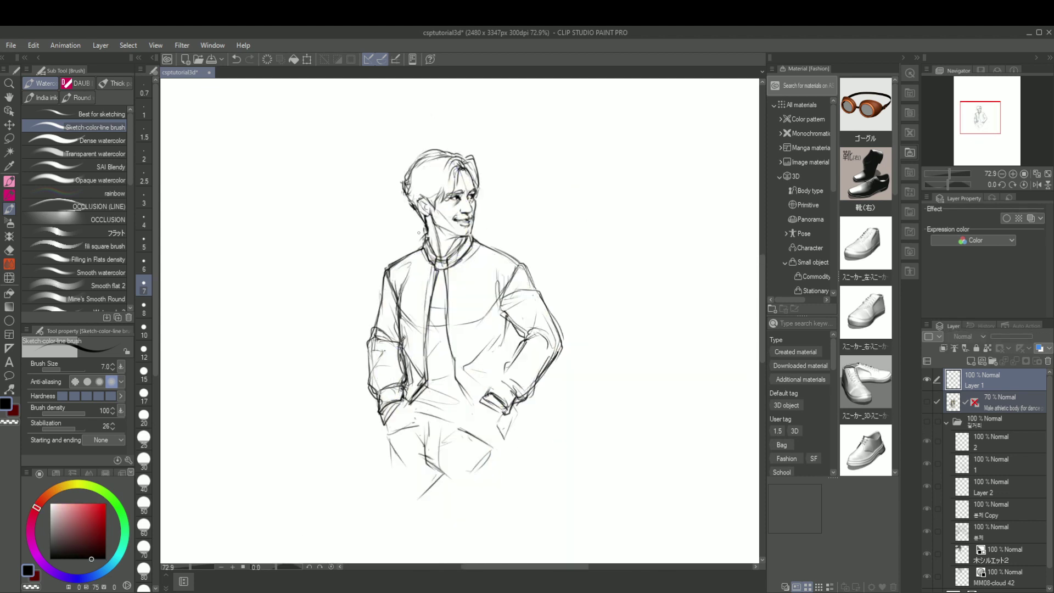
scroll(665, 286, down, 1)
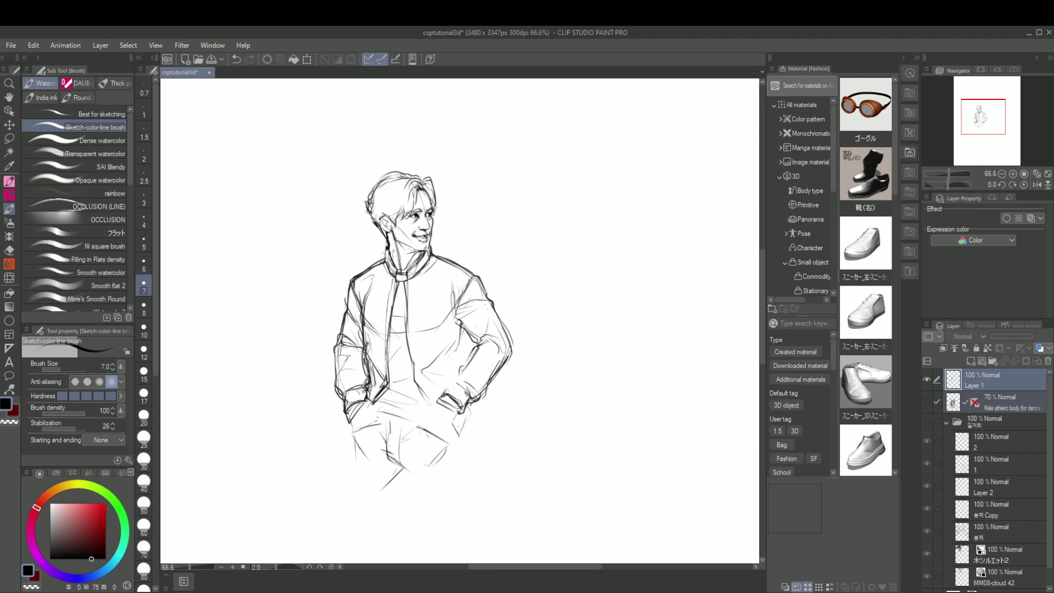
drag(359, 277, 336, 351)
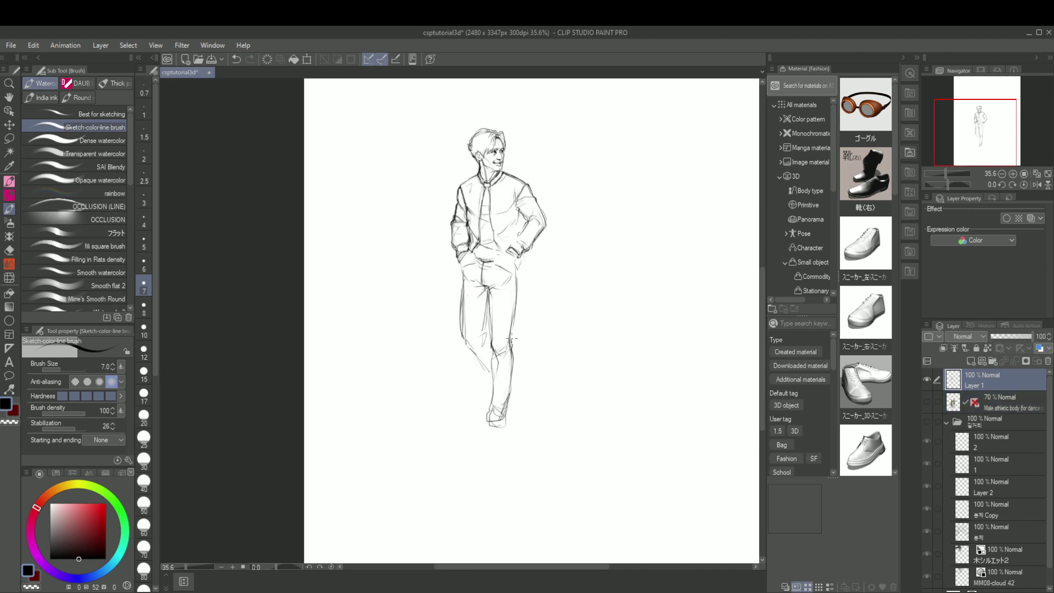
- Redraw the outer contour of the shorter character's front trouser leg and refine the line beside the pocketed hand
drag(517, 322, 510, 358)
key(ctrl+z)
drag(517, 303, 507, 407)
drag(526, 252, 514, 275)
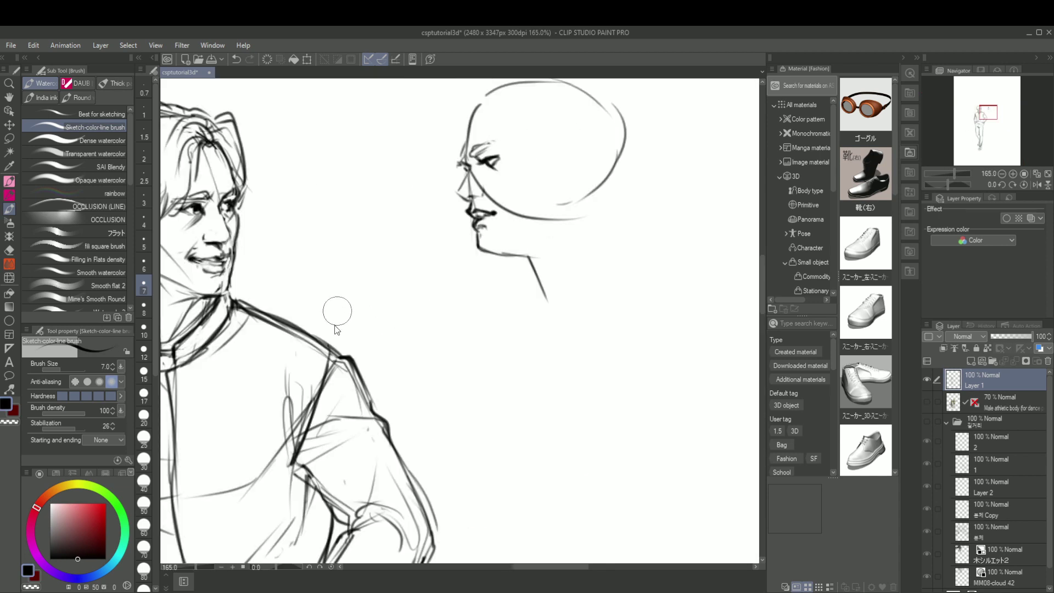
- Refine the taller character's lips, nose base, chin and eye in the profile sketch
drag(476, 210, 496, 213)
mouse_move(495, 215)
mouse_down()
mouse_move(473, 219)
mouse_move(473, 199)
mouse_up()
drag(473, 226, 482, 231)
drag(486, 166, 498, 178)
drag(470, 207, 488, 215)
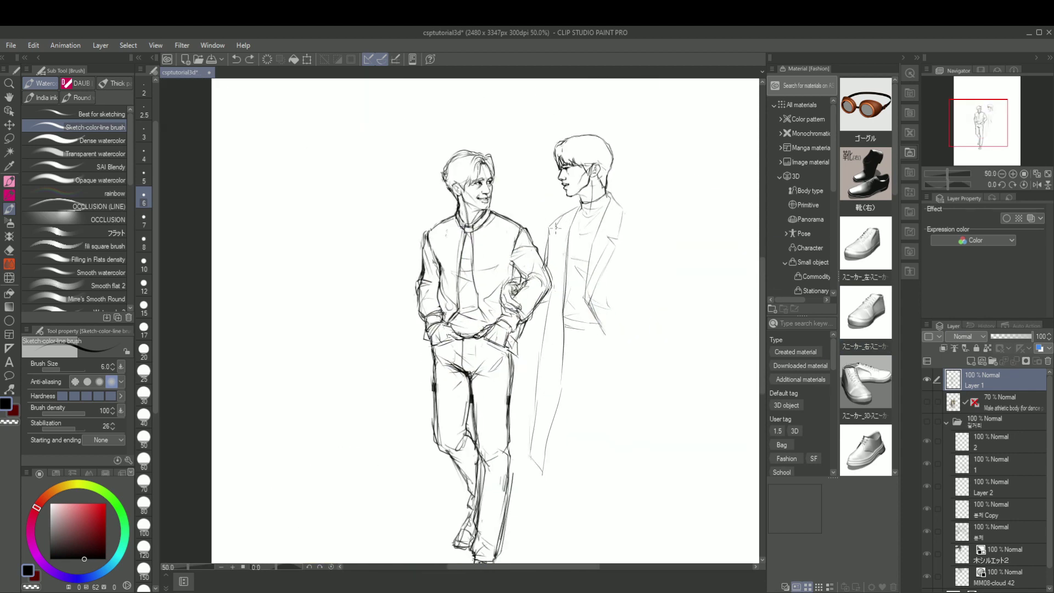
- Refine the taller character's coat front, undoing the first stroke, and touch up the shorter character's neck
drag(551, 226, 564, 308)
key(ctrl+z)
mouse_move(614, 251)
mouse_down()
mouse_move(584, 306)
mouse_move(601, 327)
mouse_up()
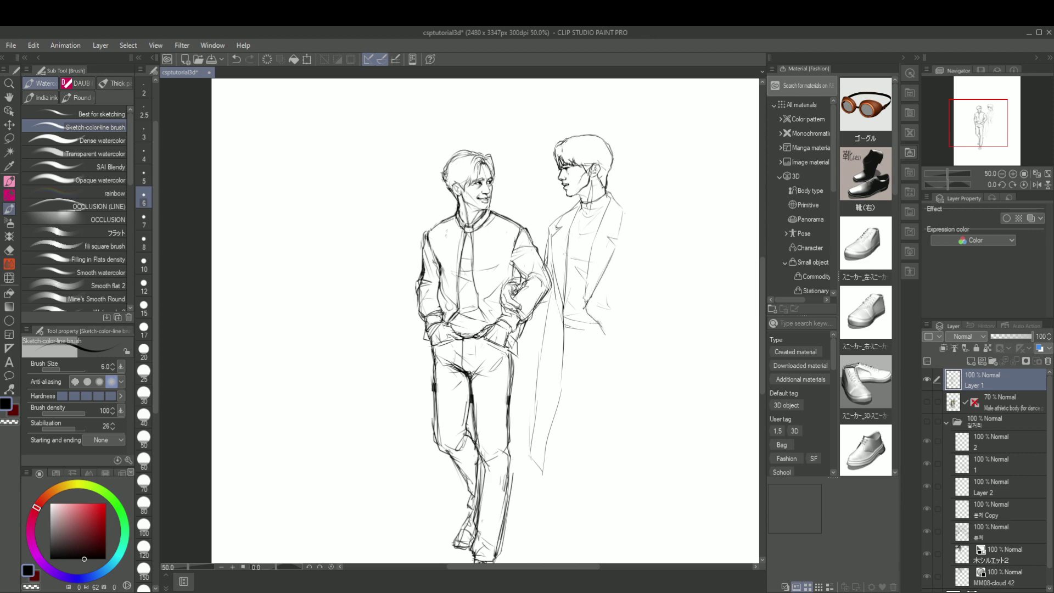
drag(463, 209, 466, 220)
- Work on the taller character's trouser hems and shoes against the 3D reference, undoing the last two strokes
scroll(548, 312, down, 1)
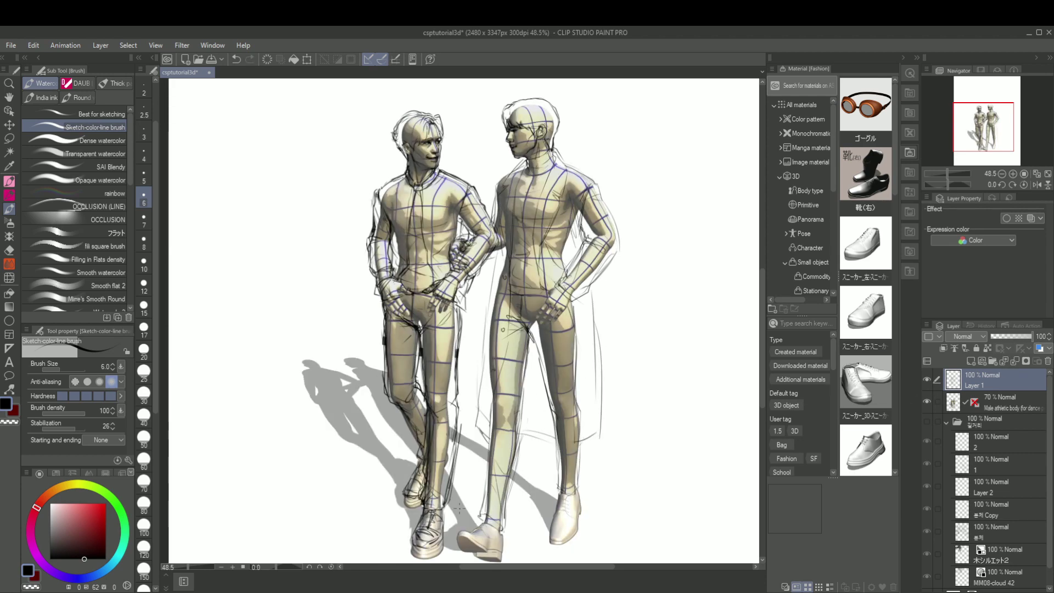
scroll(437, 409, up, 3)
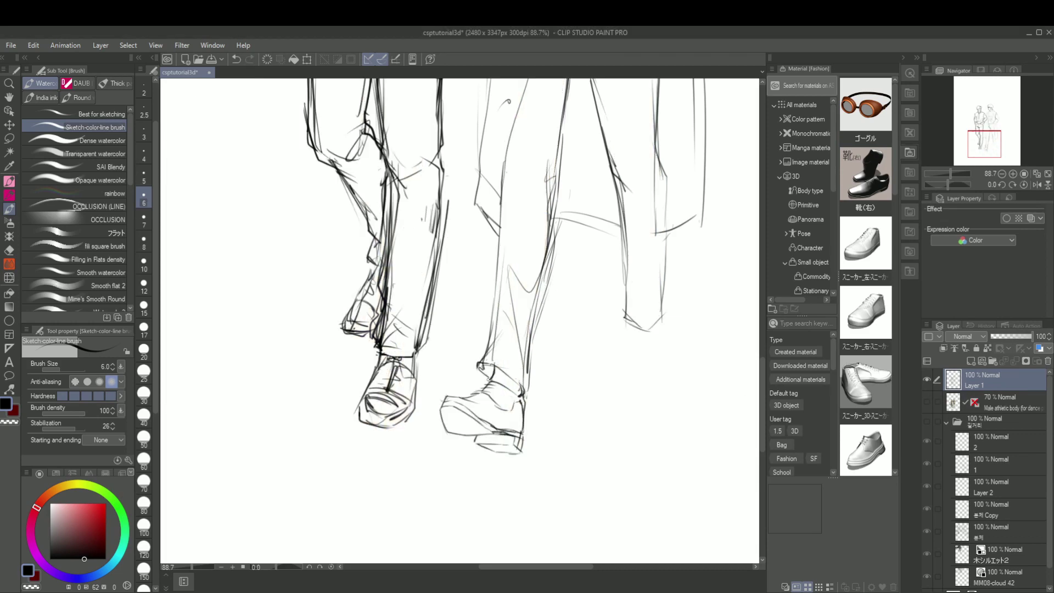
scroll(487, 378, down, 5)
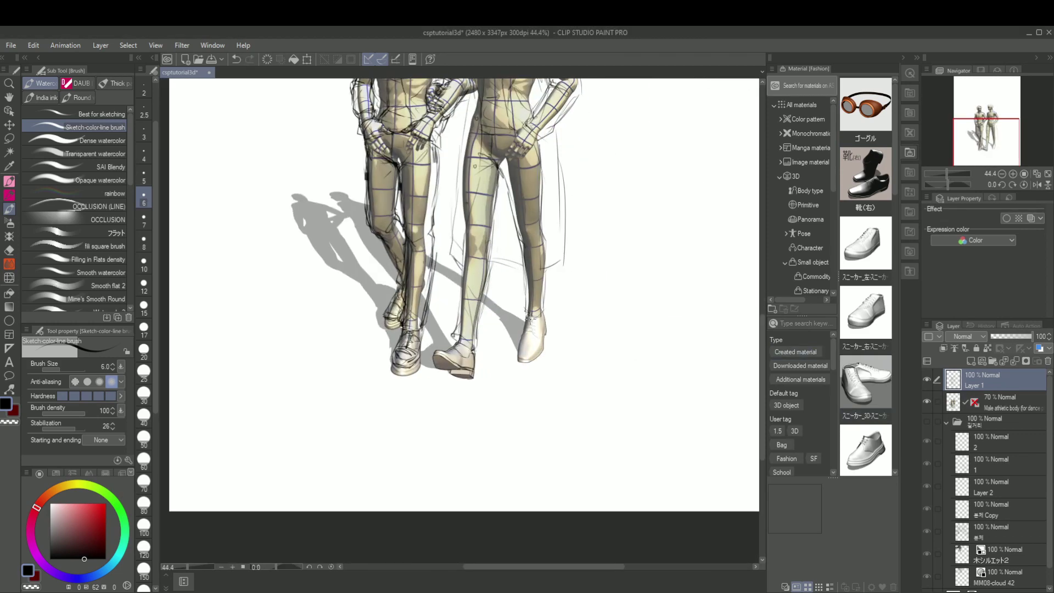
scroll(505, 374, up, 3)
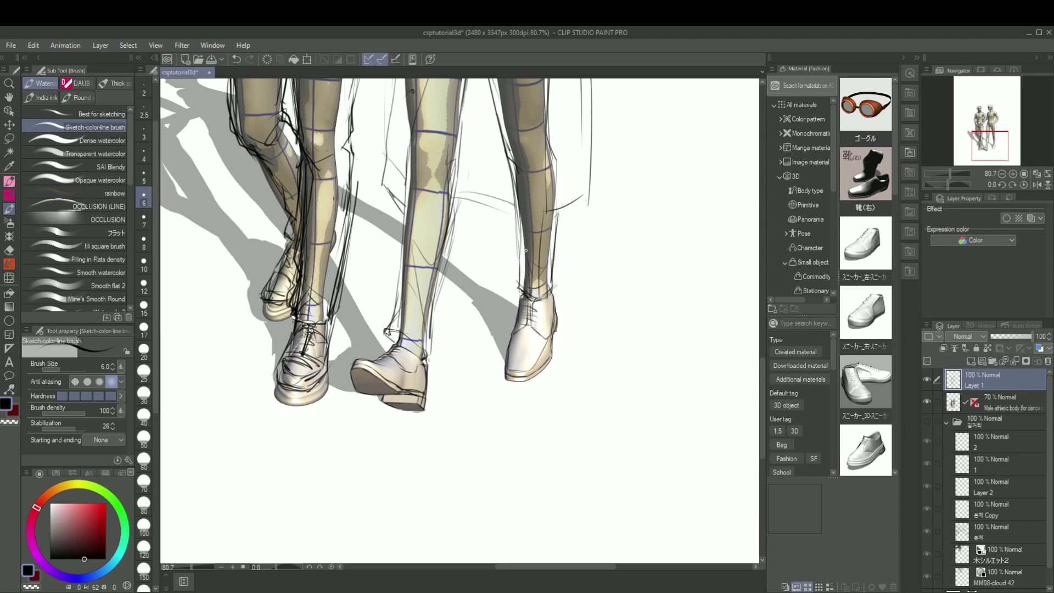
key(ctrl+z)
key(ctrl+z)
click(927, 401)
scroll(692, 327, down, 3)
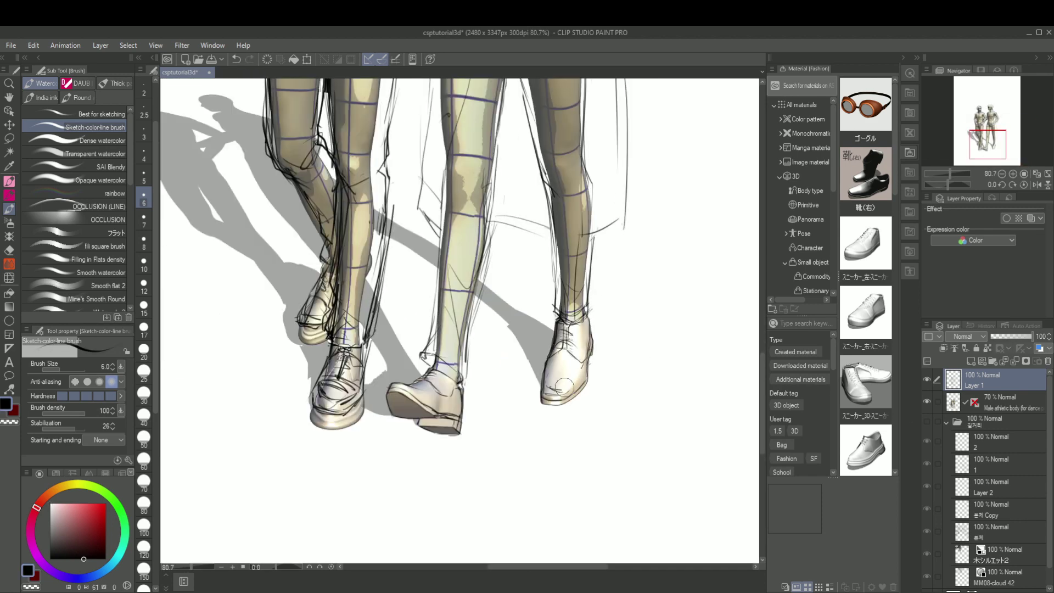